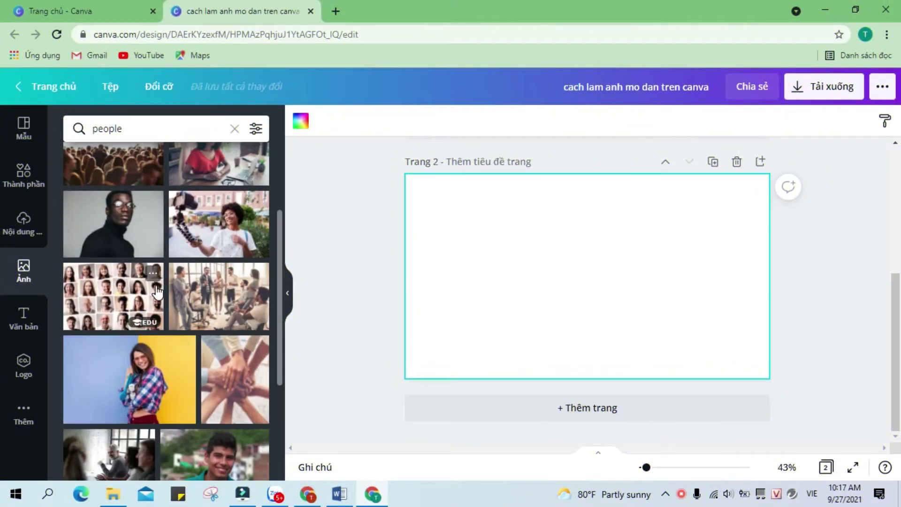
Add the office group photo to page 2, anchor it top-left and enlarge it to page height.
left_click(226, 306)
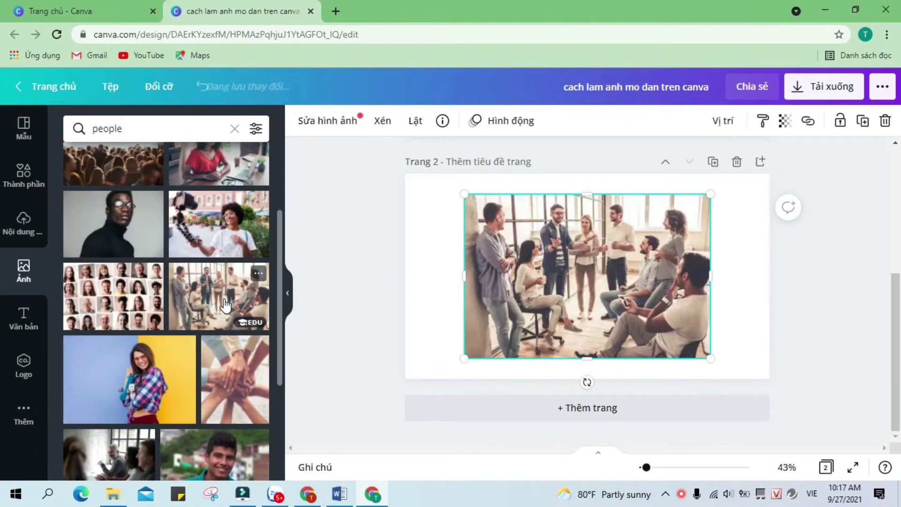
left_click(726, 260)
left_click_drag(627, 257, 582, 242)
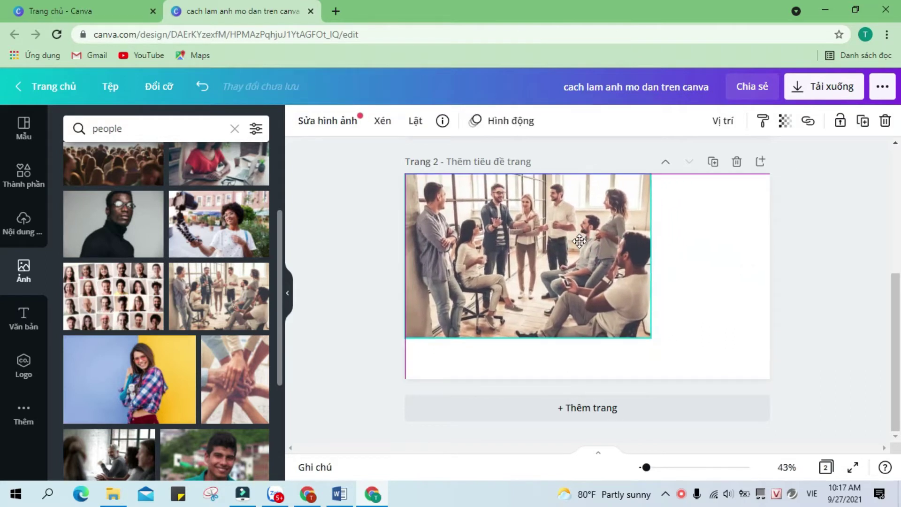
left_click_drag(651, 338, 716, 368)
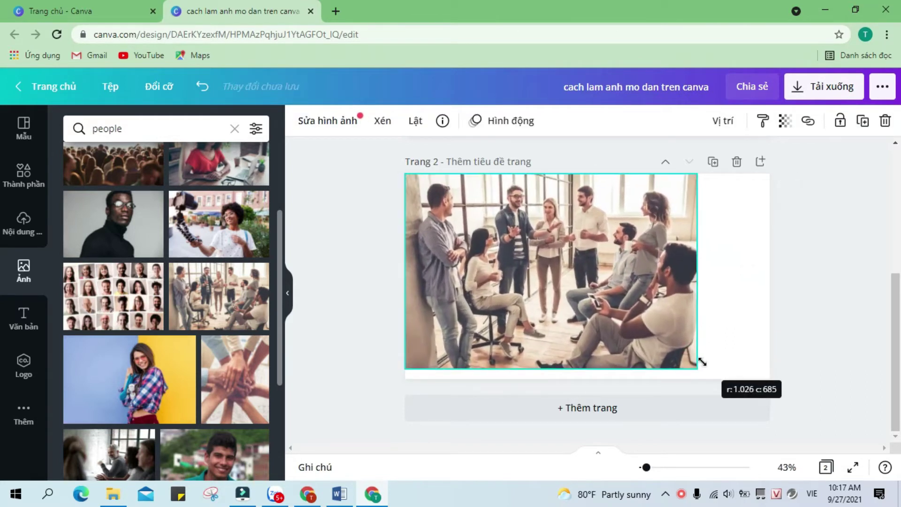
left_click(740, 319)
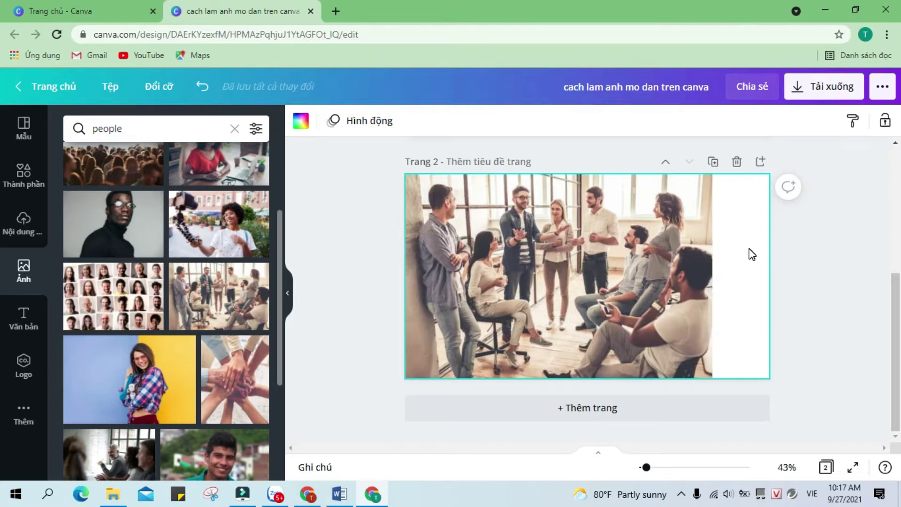
Search elements for 'gradient' and add the purple transparent-fade gradient graphic over the photo.
left_click(19, 180)
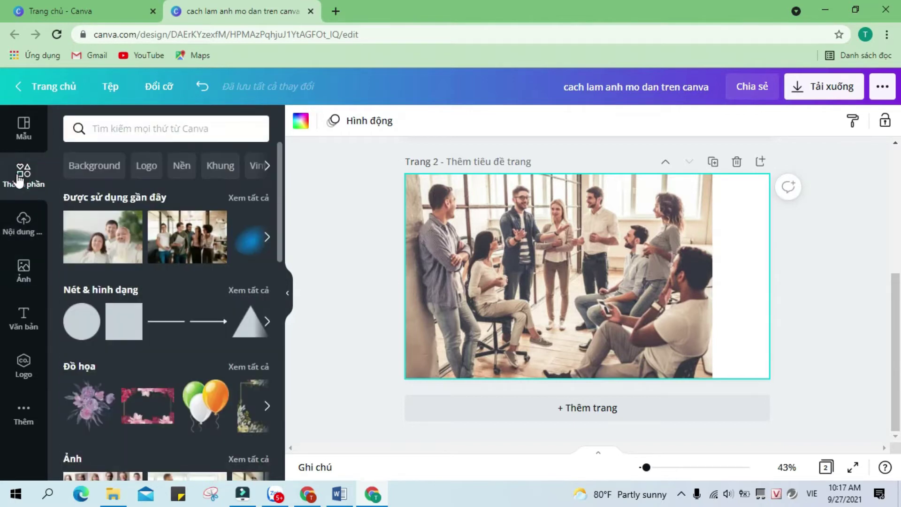
left_click(178, 130)
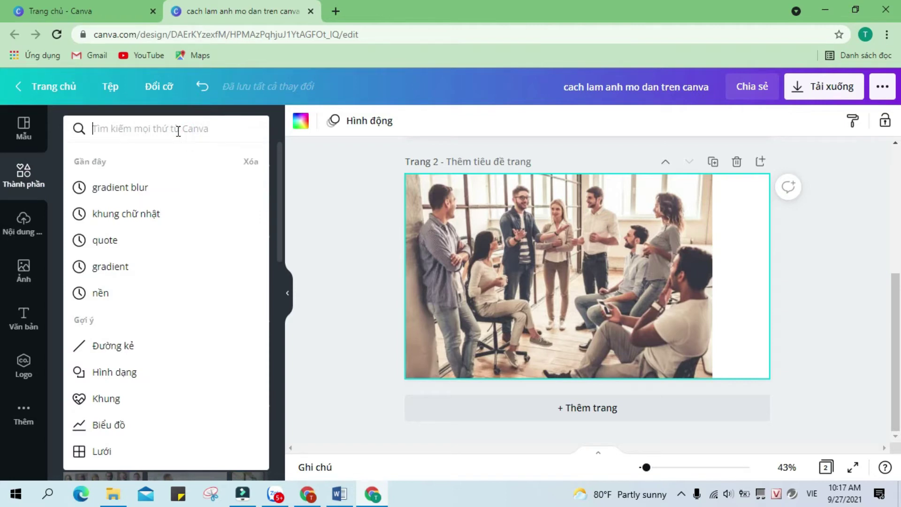
type("gradient")
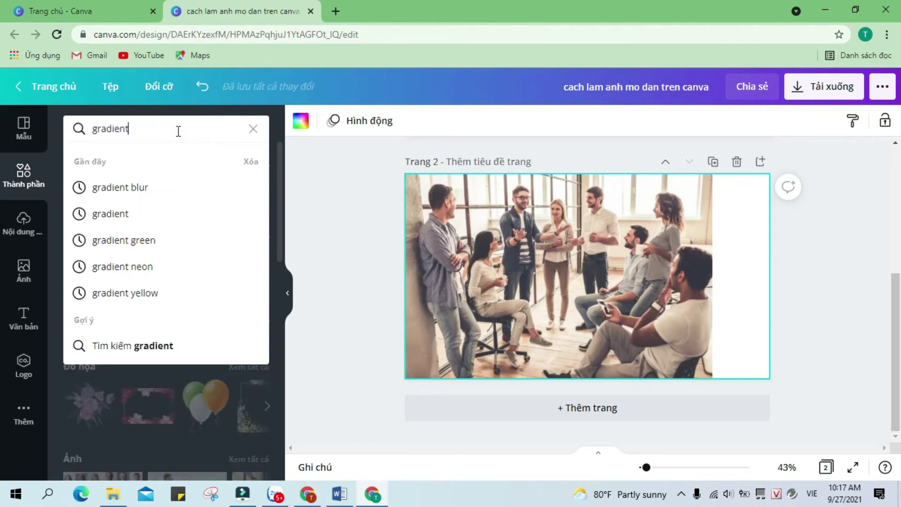
key("Return")
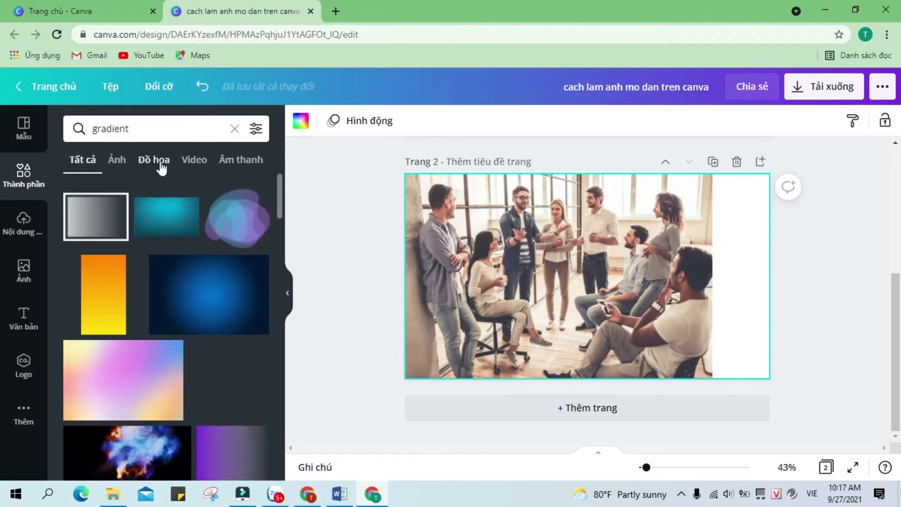
left_click(151, 163)
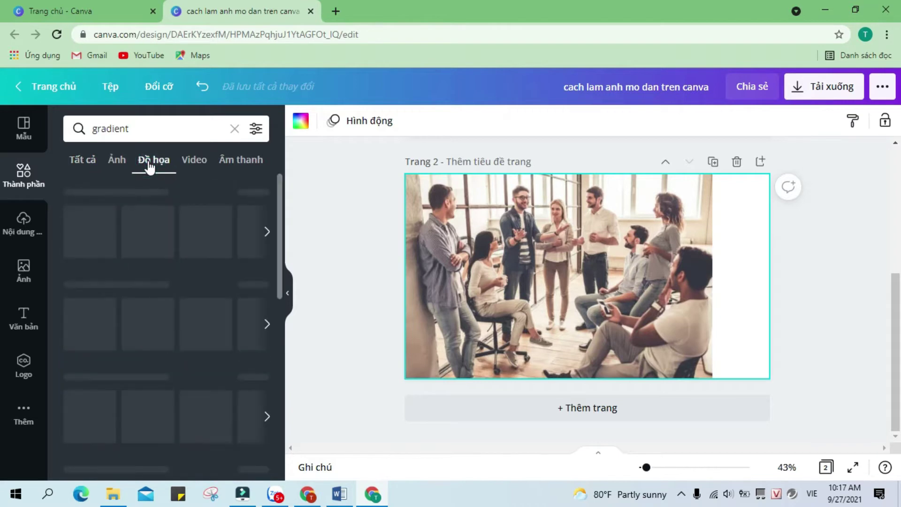
mouse_move(165, 287)
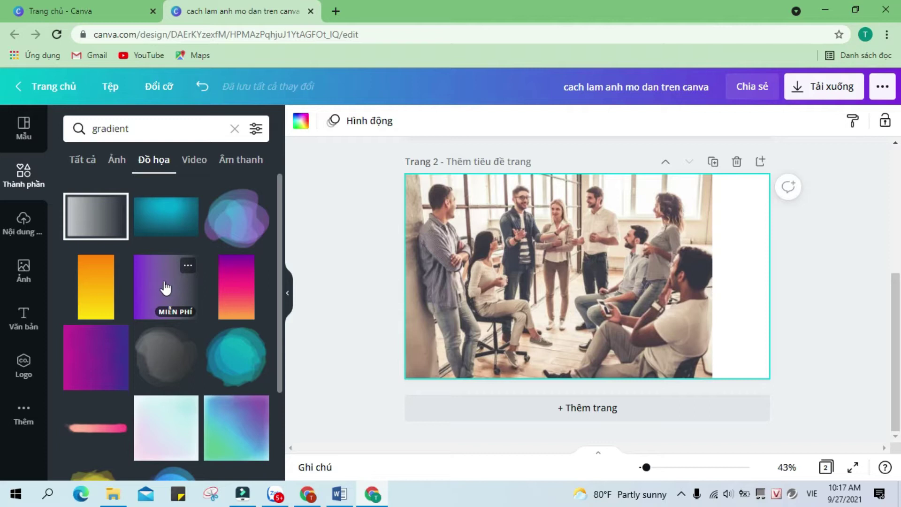
left_click(187, 268)
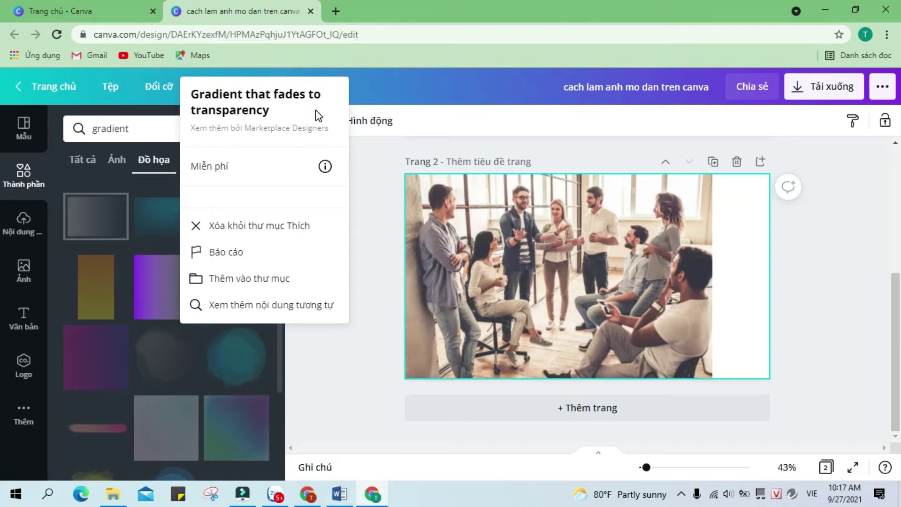
left_click(366, 297)
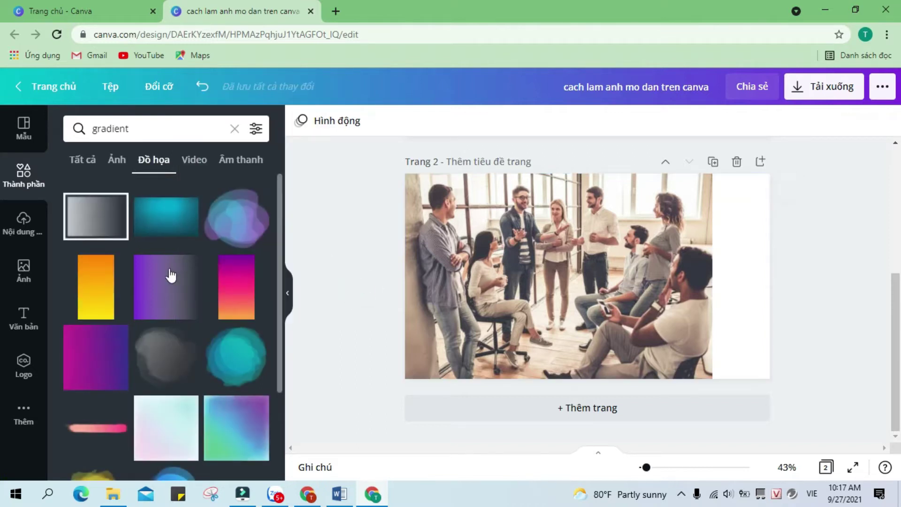
left_click(168, 276)
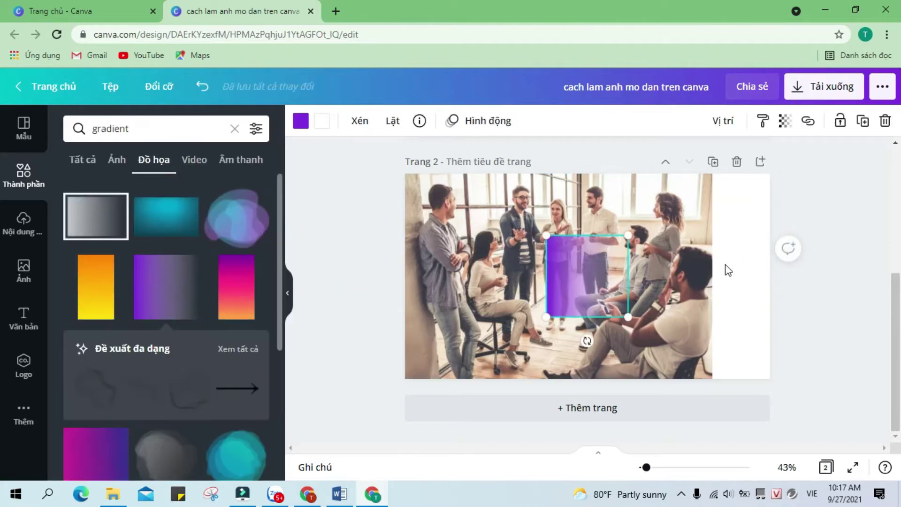
Flip the gradient horizontally and recolour it white.
mouse_move(571, 264)
left_mouse_down()
mouse_move(561, 276)
mouse_move(597, 242)
left_mouse_up()
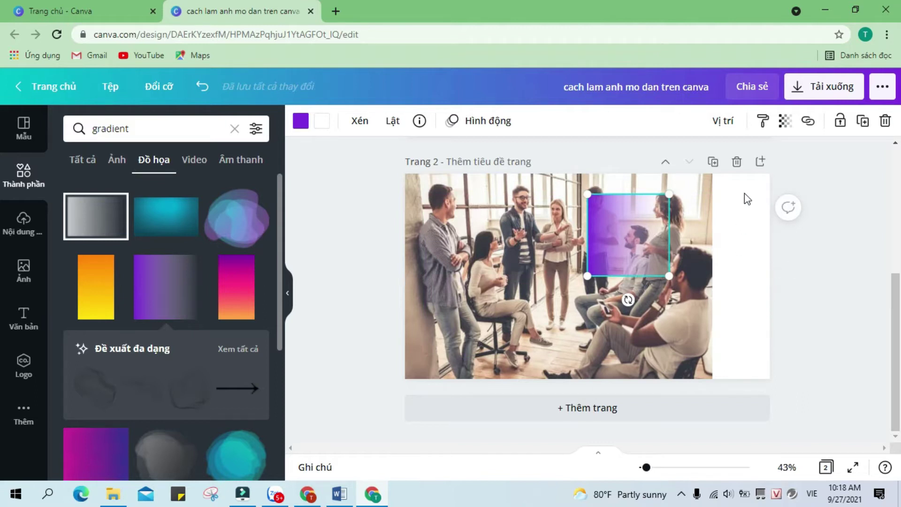
left_click(736, 269)
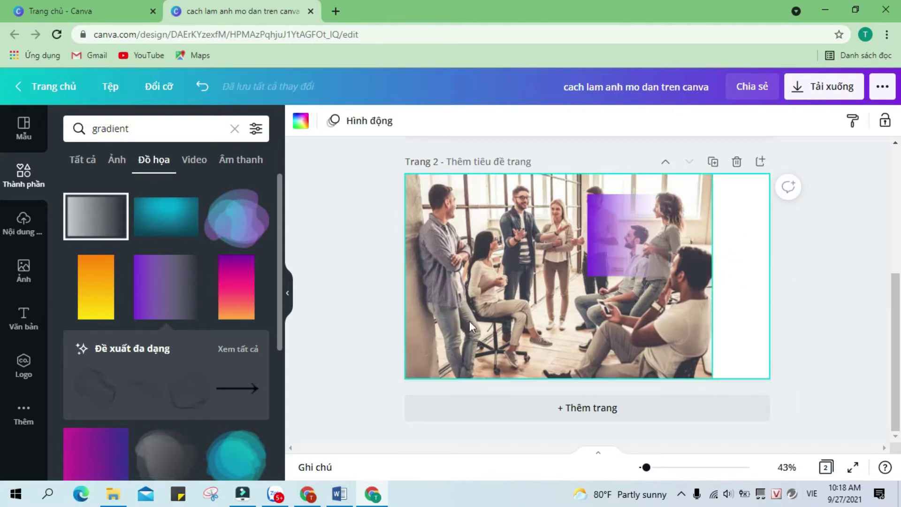
left_click(627, 240)
left_click(391, 121)
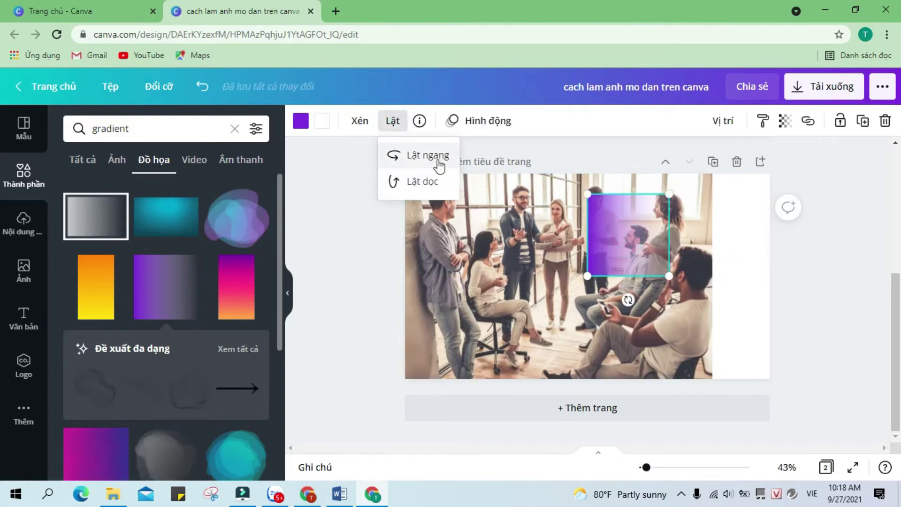
left_click(427, 157)
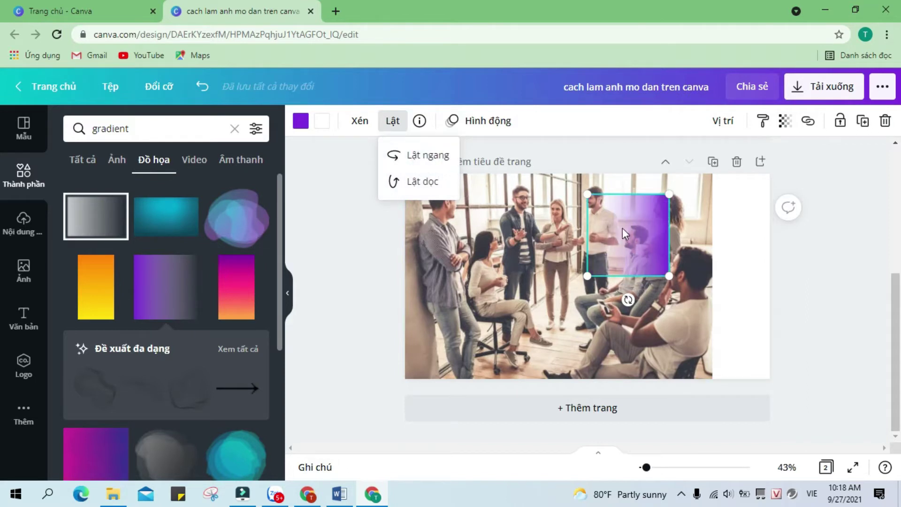
left_click(301, 121)
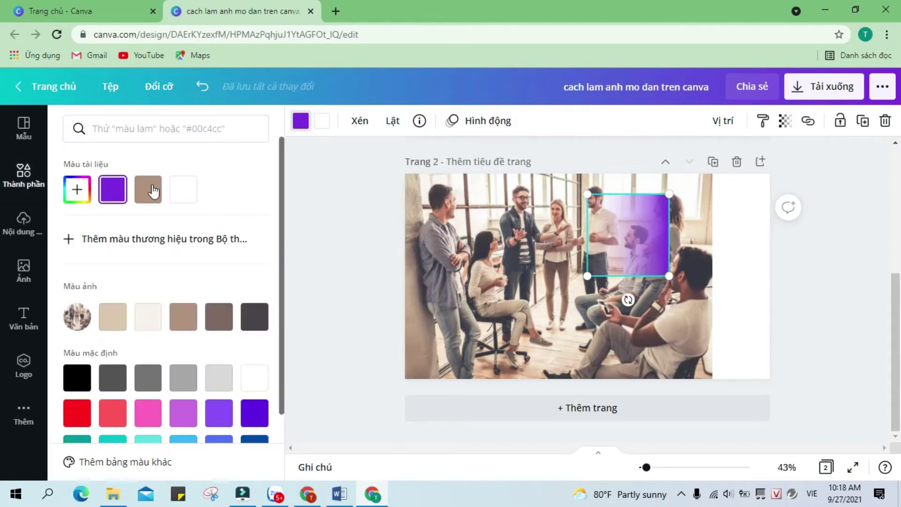
left_click(190, 194)
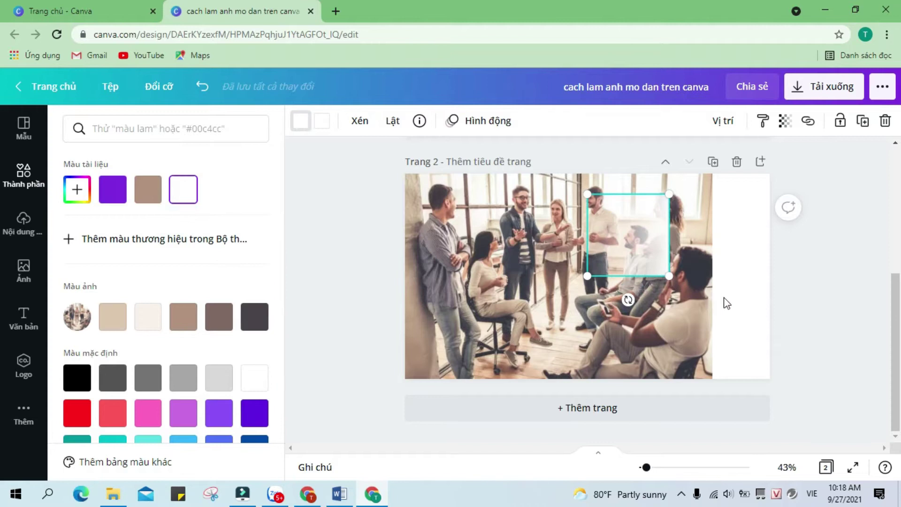
left_click(731, 297)
Move the white gradient to the photo's top-right and stretch it over the right side.
left_click_drag(617, 233, 661, 214)
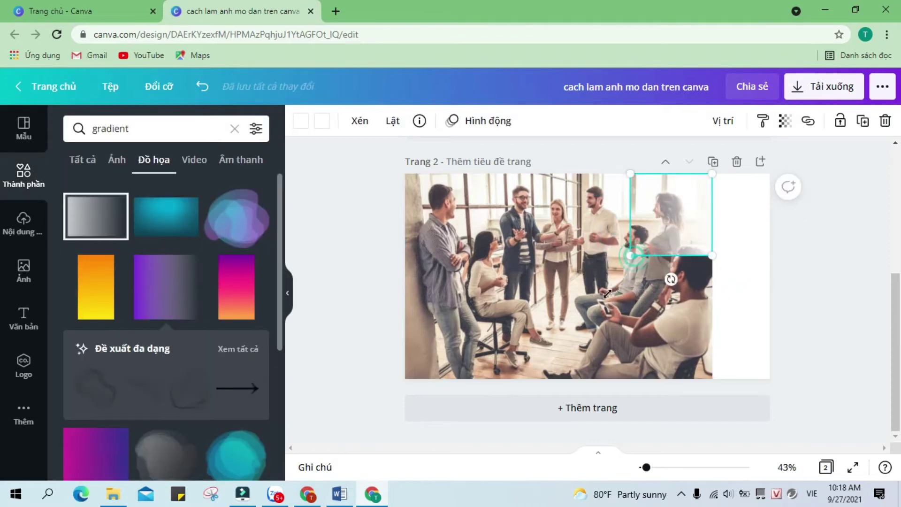
left_click_drag(607, 293, 521, 386)
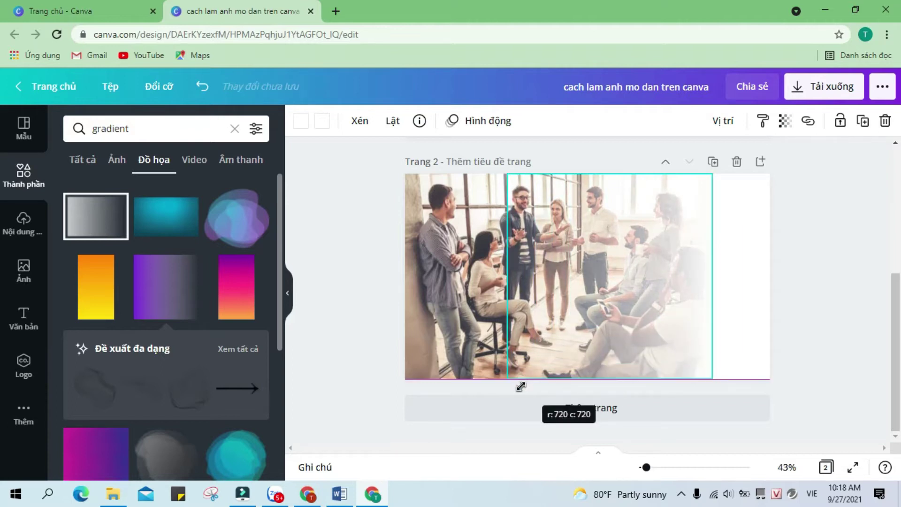
left_click(819, 322)
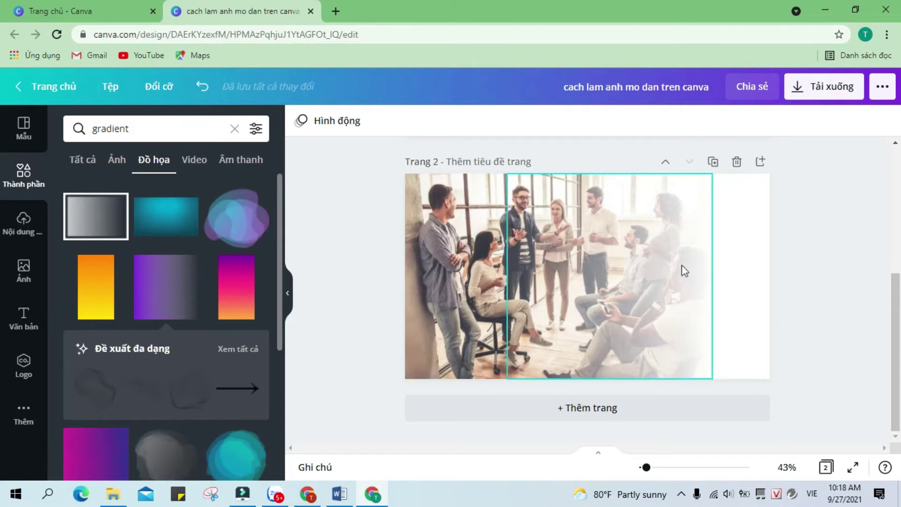
Search elements for 'khung chữ nhật' and add a rectangle frame to page 1.
scroll(851, 245, "up", 3)
scroll(850, 245, "up", 2)
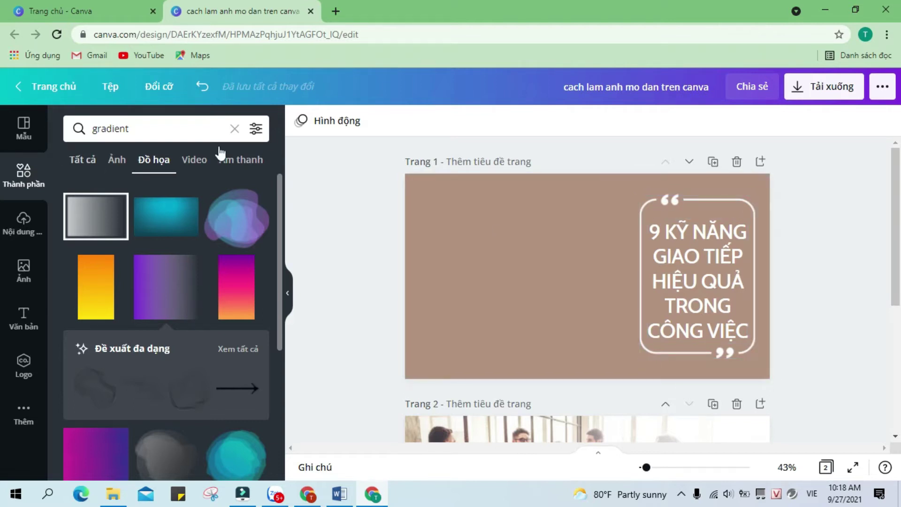
left_click(235, 128)
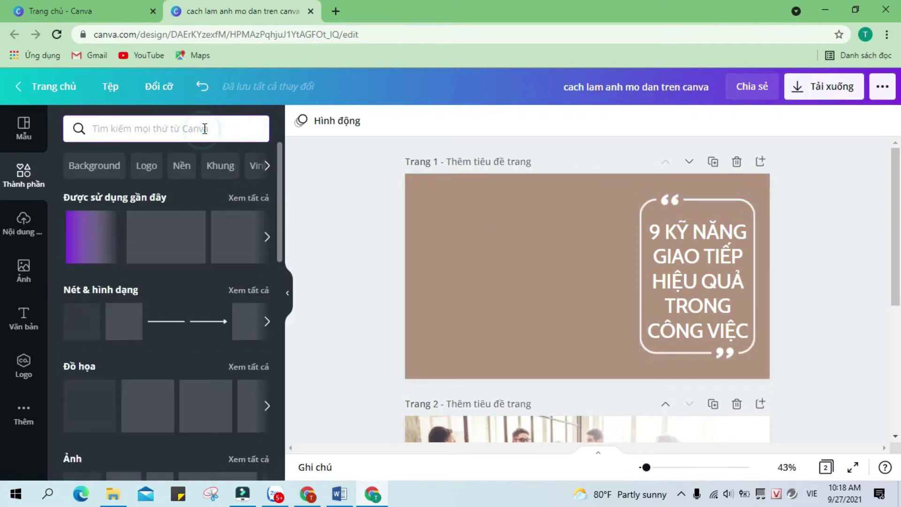
type("khung chữ nhật")
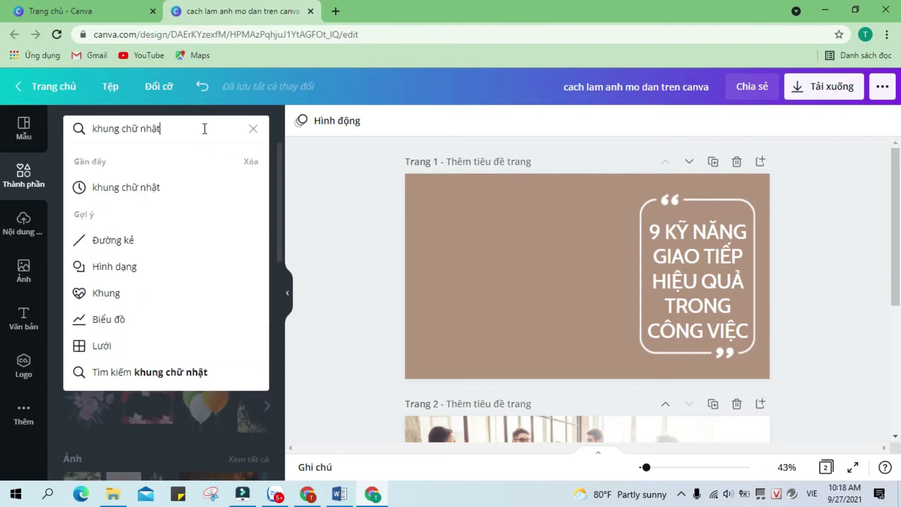
key("Return")
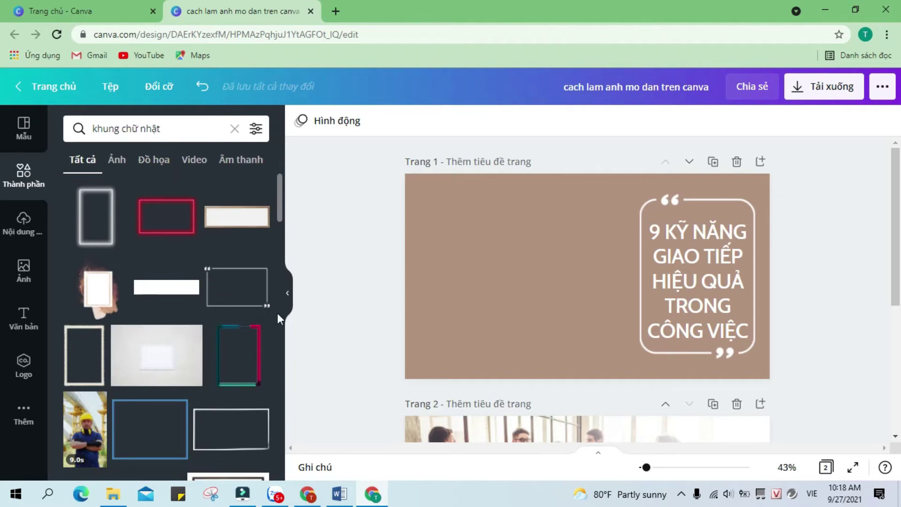
left_click(241, 287)
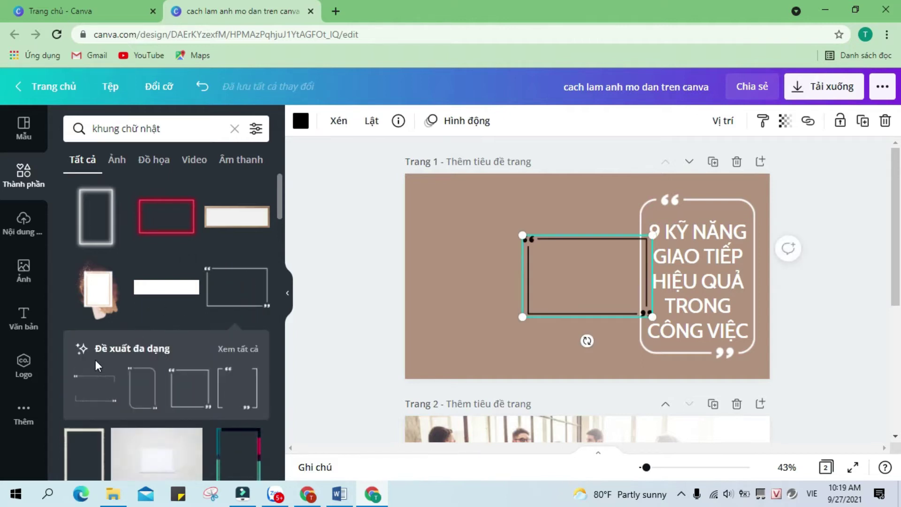
Browse the quote-frame suggestions, then delete the extra rectangle frame from page 1.
left_click(242, 353)
scroll(178, 300, "up", 2)
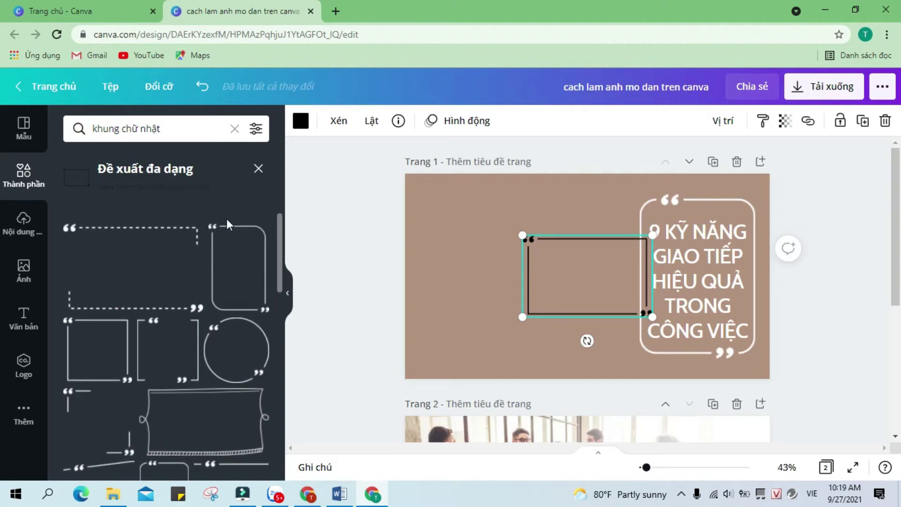
scroll(211, 302, "down", 2)
scroll(208, 322, "down", 2)
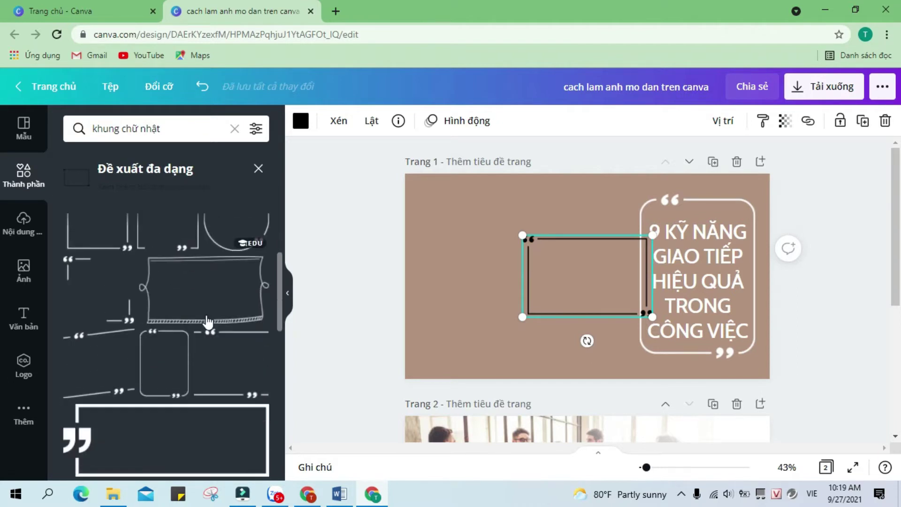
scroll(200, 319, "down", 2)
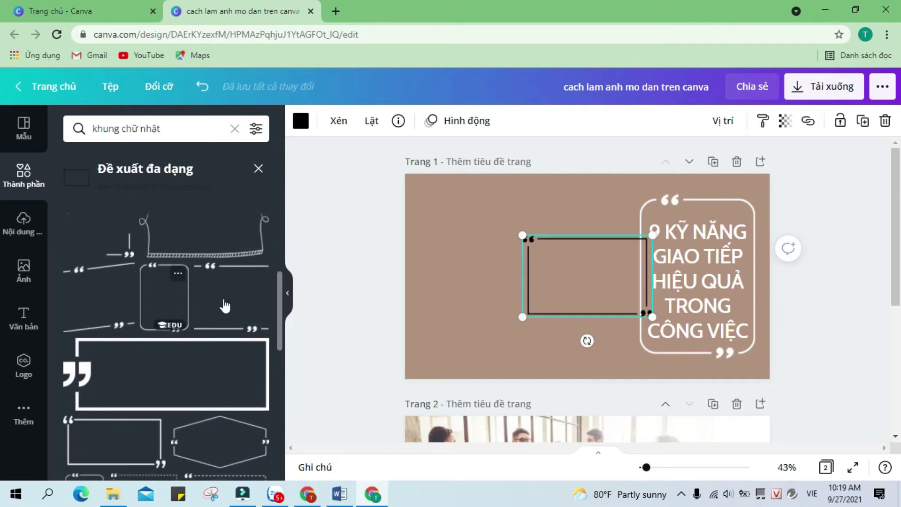
scroll(140, 337, "down", 2)
left_click(565, 280)
key("Delete")
scroll(581, 276, "down", 2)
scroll(581, 275, "up", 2)
Group the page 1 quote title with its frame and paste it onto page 2.
left_click(704, 298)
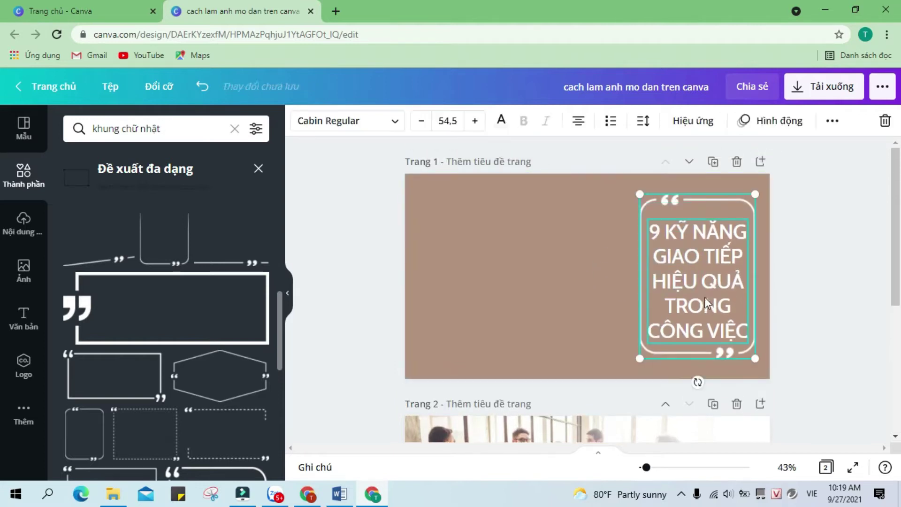
left_click(739, 124)
left_click(558, 152)
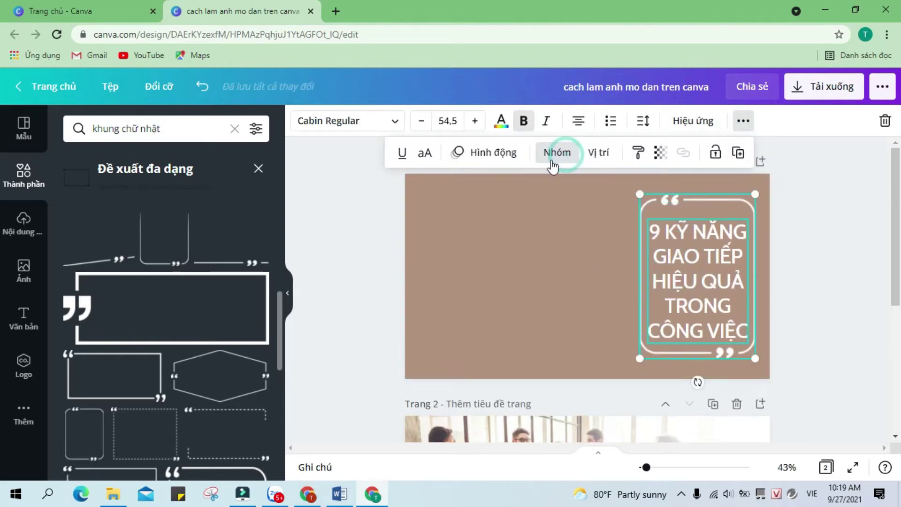
left_click(582, 272)
left_click(670, 269)
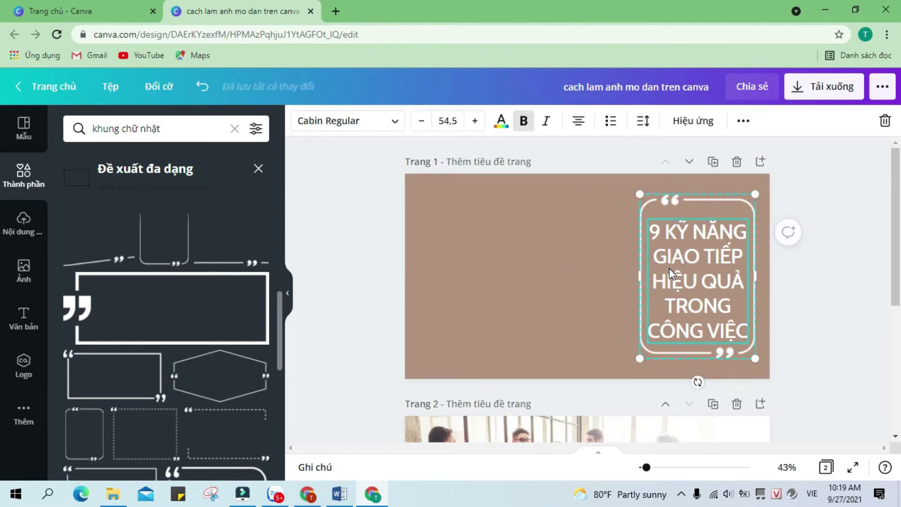
scroll(669, 277, "down", 4)
left_click(721, 299)
key("ctrl+v")
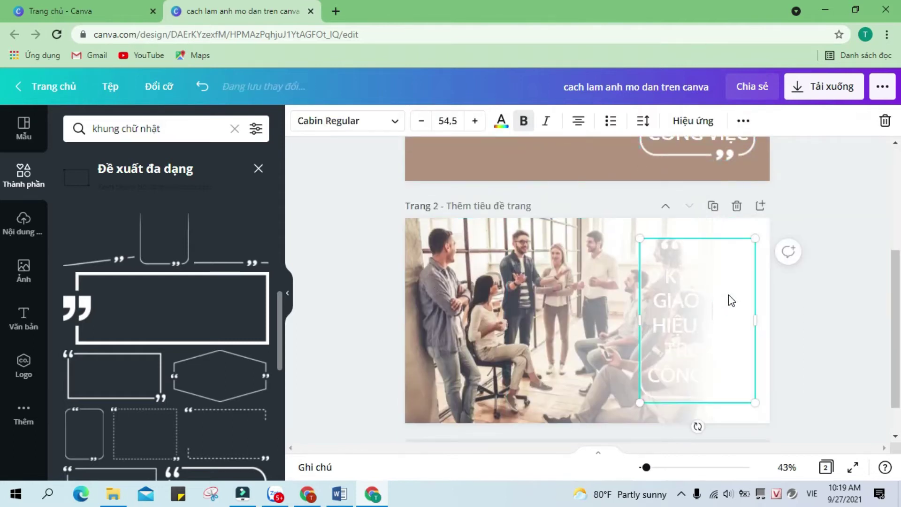
Recolour the pasted quote frame and title text dark grey.
left_click(501, 122)
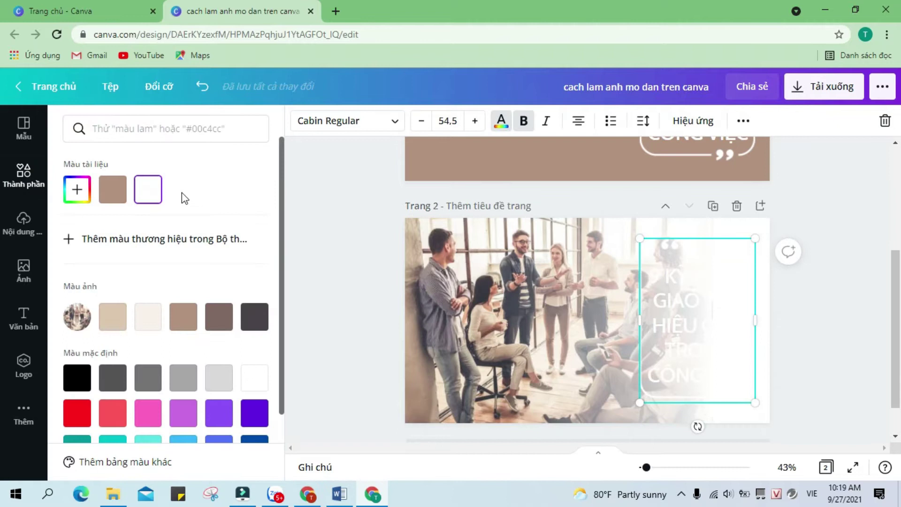
left_click(183, 318)
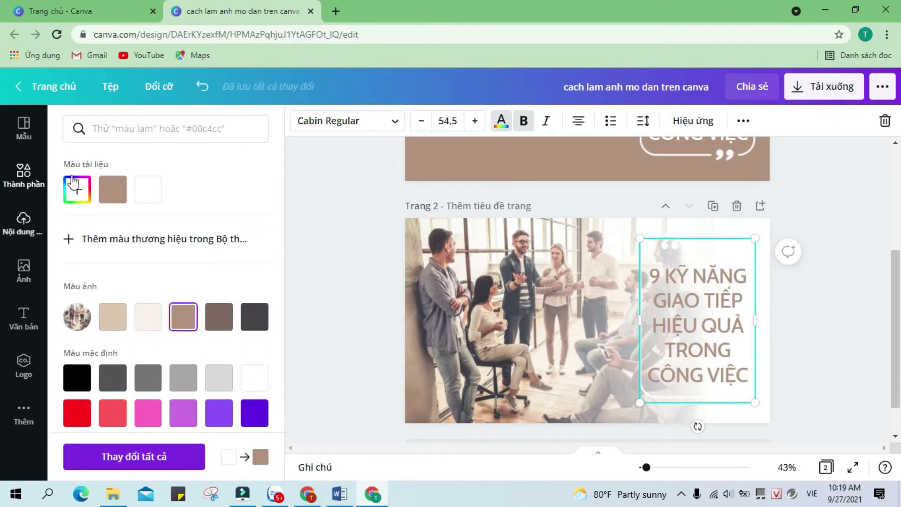
left_click(815, 319)
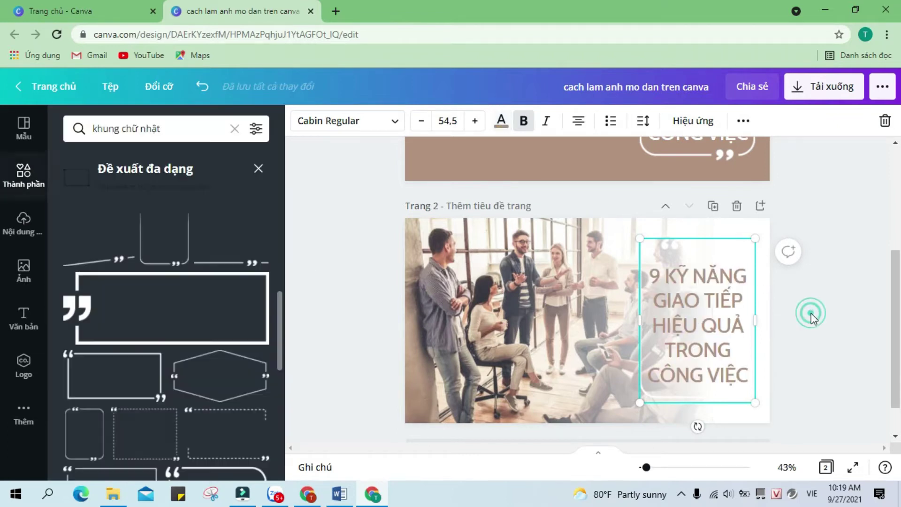
left_click(647, 399)
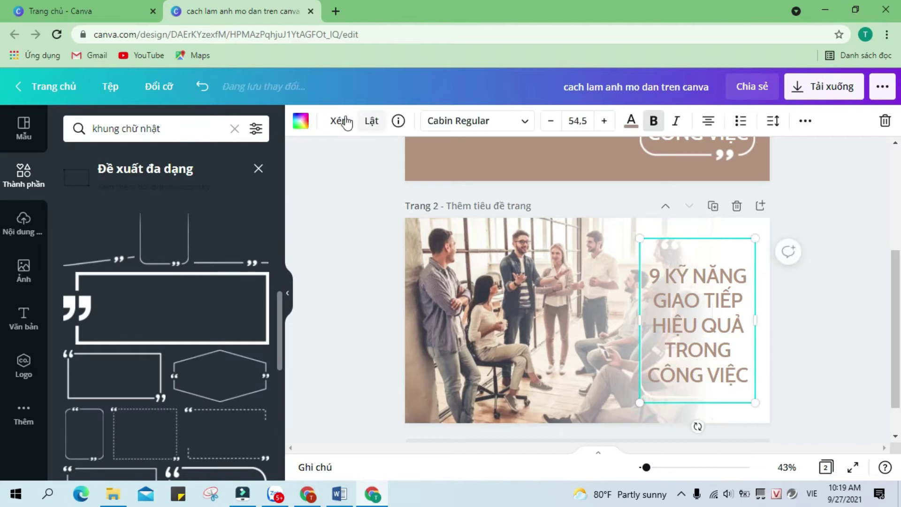
left_click(300, 120)
left_click(183, 319)
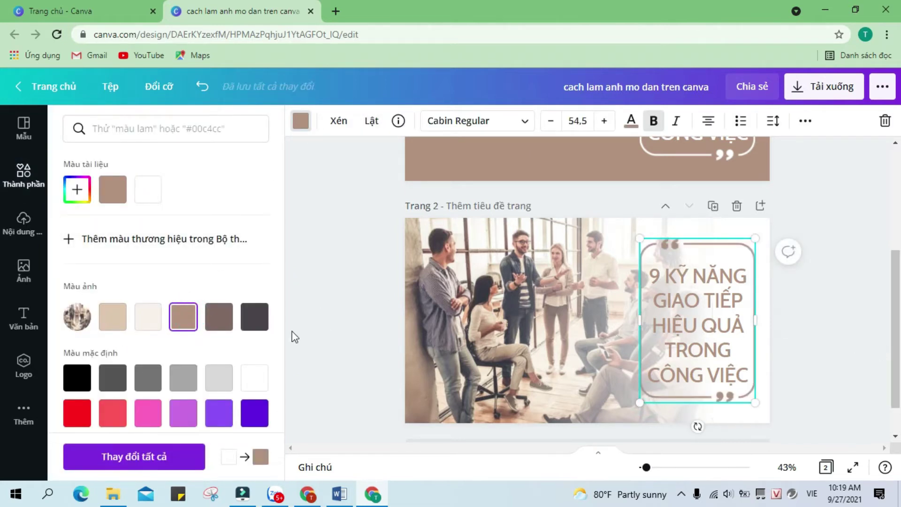
left_click(255, 317)
left_click(657, 324)
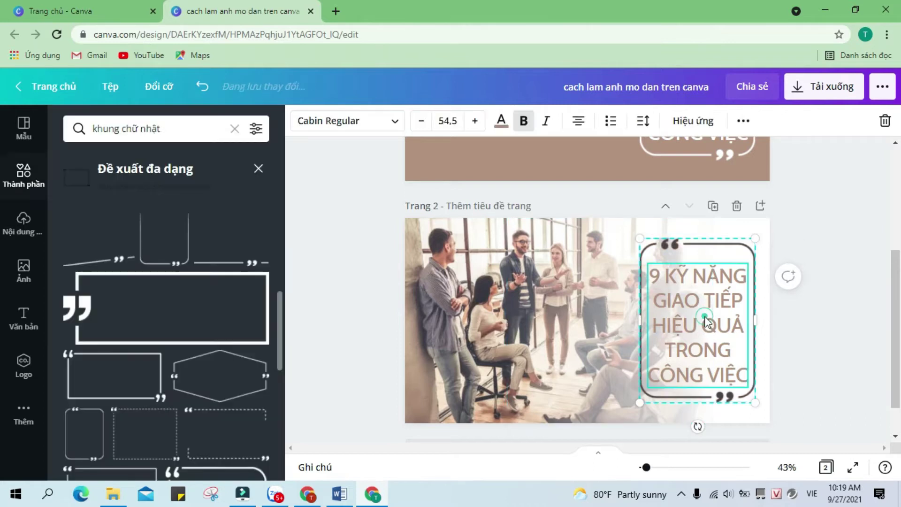
left_click(502, 120)
left_click(255, 317)
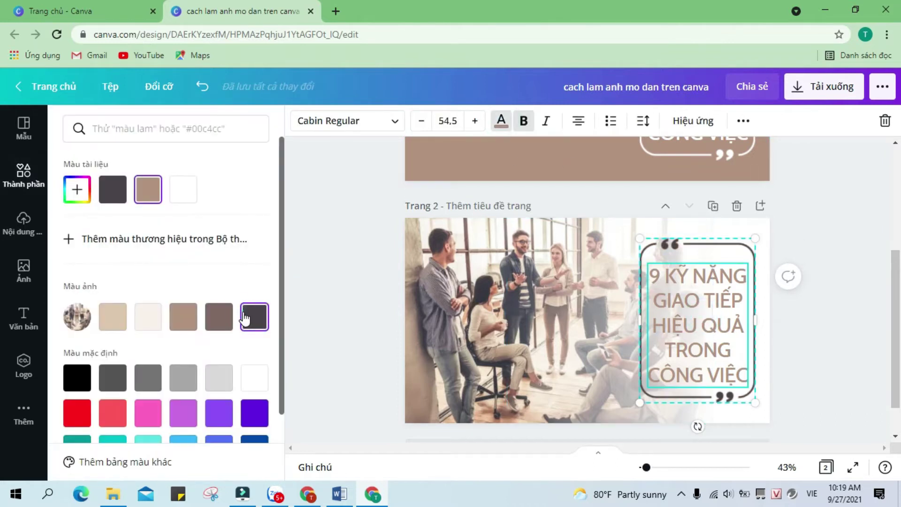
left_click(813, 340)
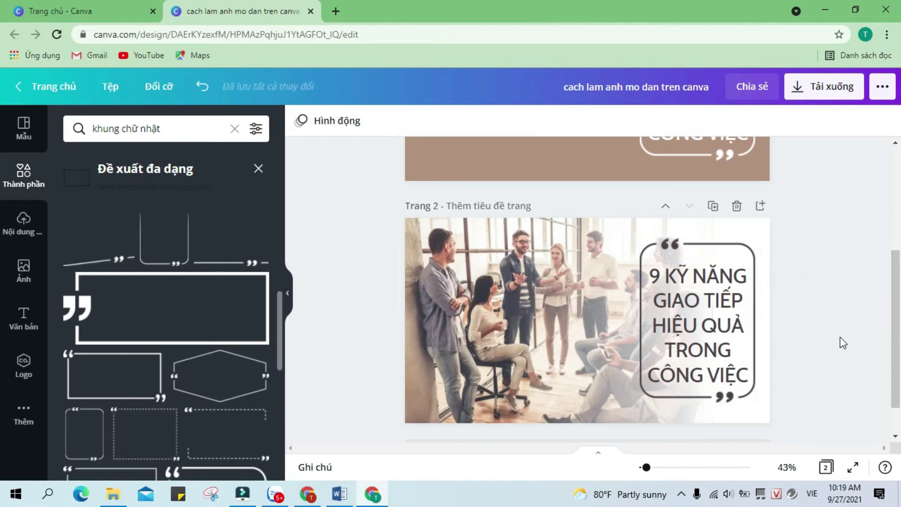
scroll(841, 338, "down", 1)
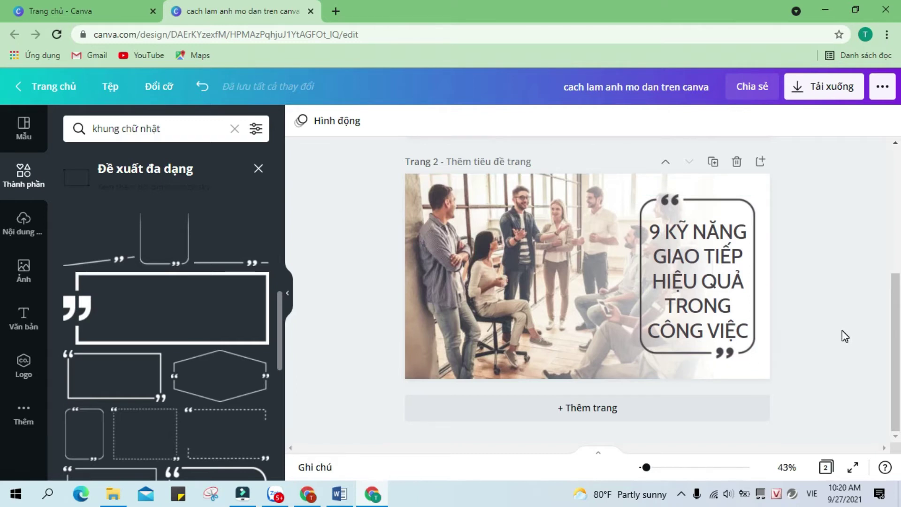
Add page 3 with the office group photo resized and cropped to fill it.
left_click(599, 421)
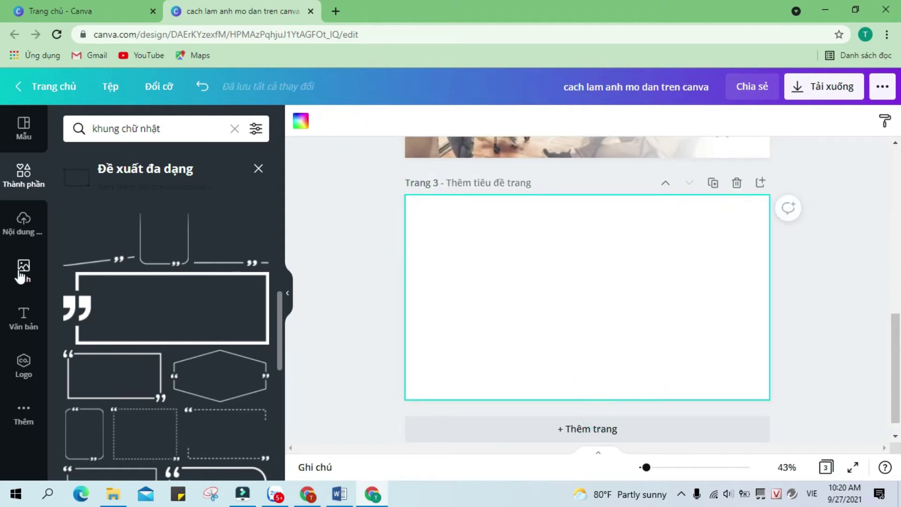
left_click(21, 275)
left_click(204, 300)
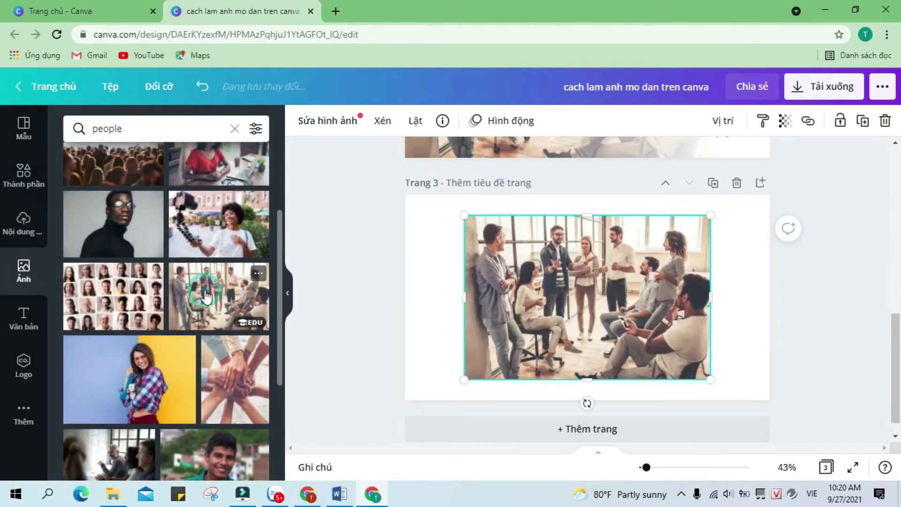
left_click_drag(542, 258, 484, 237)
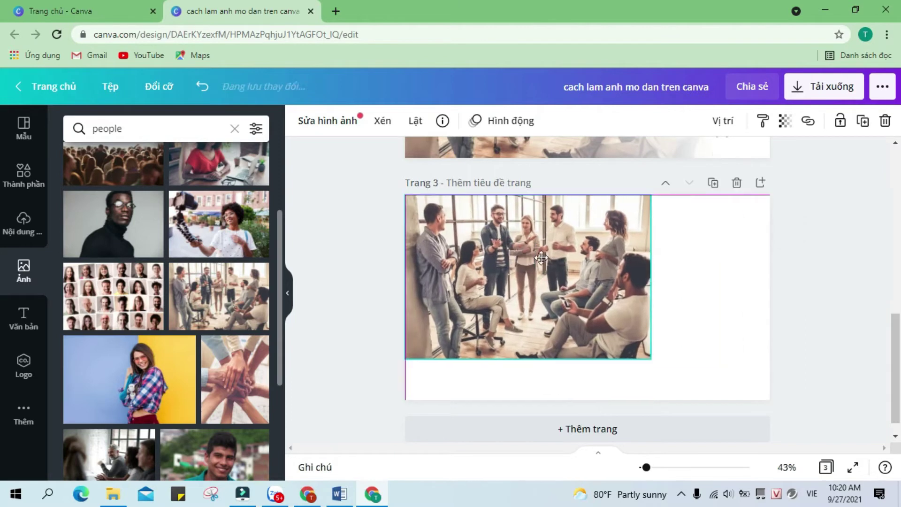
left_click_drag(645, 355, 714, 393)
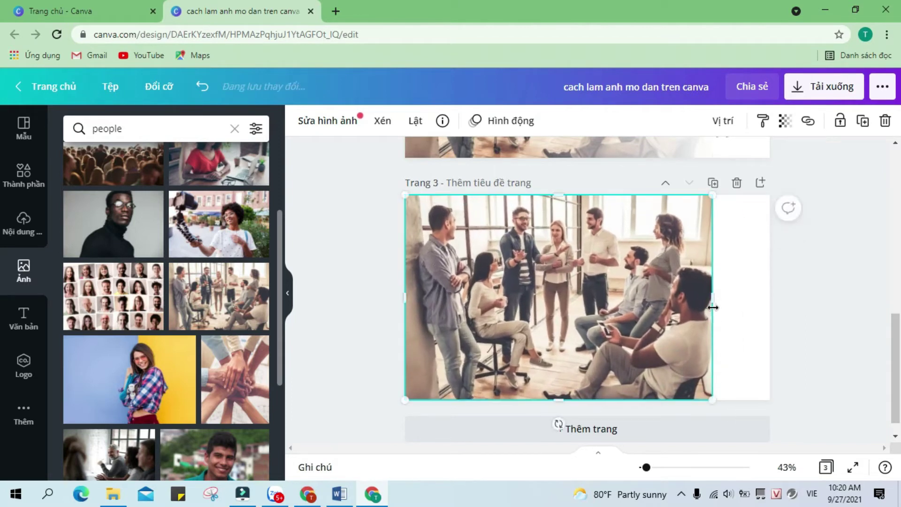
left_click_drag(714, 299, 770, 301)
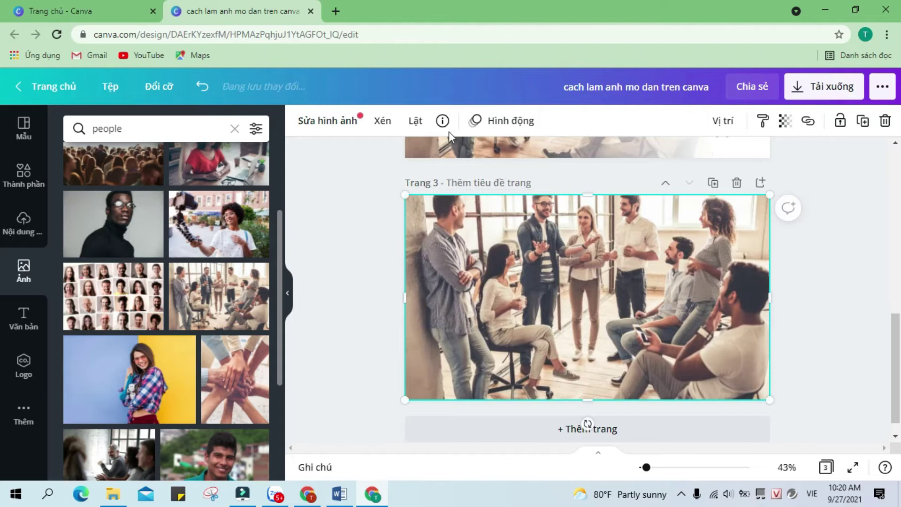
left_click(383, 120)
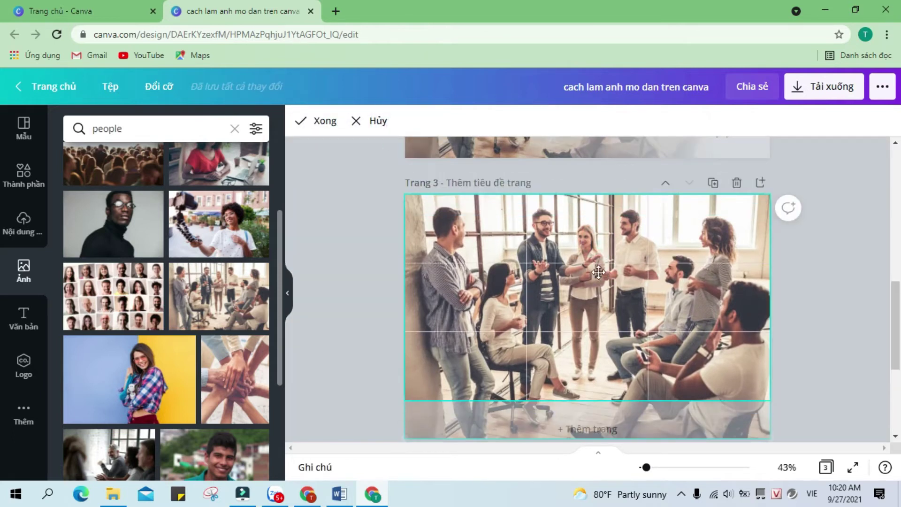
left_click(320, 121)
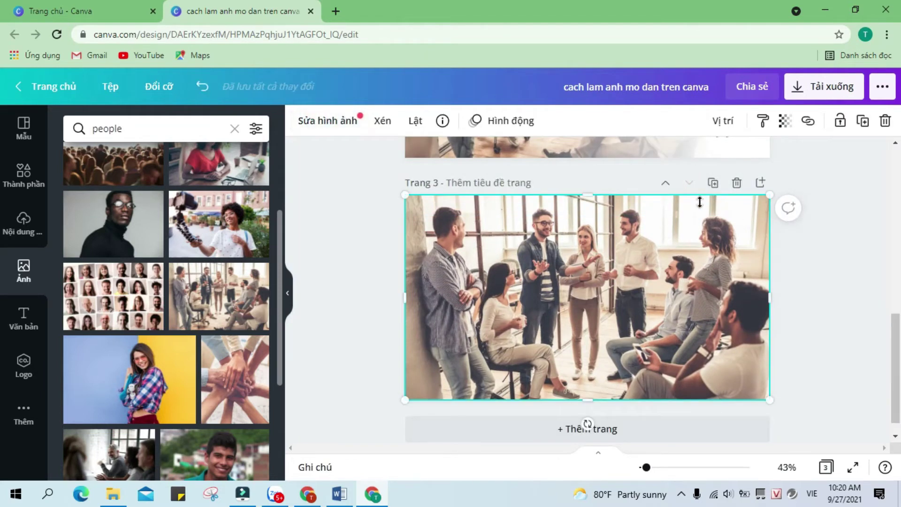
Add the purple gradient and stretch it over the photo's left half at full height.
left_click(24, 174)
left_click(234, 129)
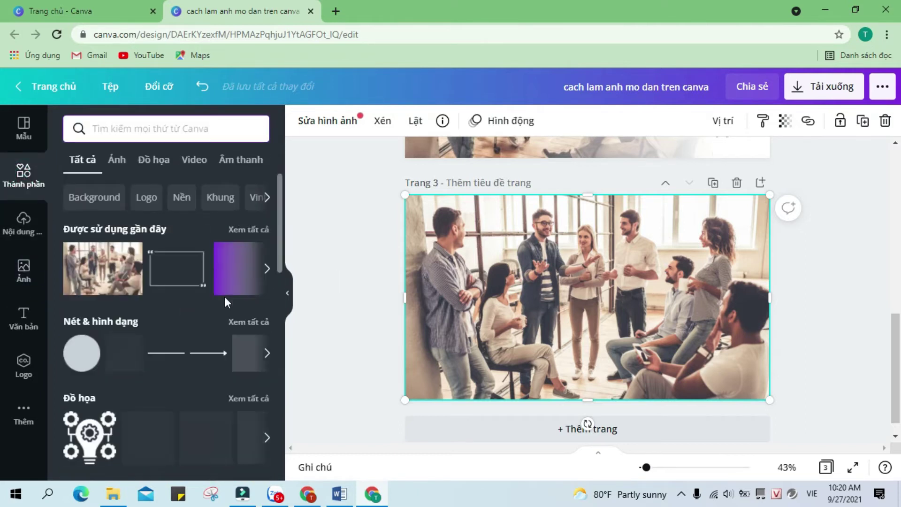
left_click(235, 270)
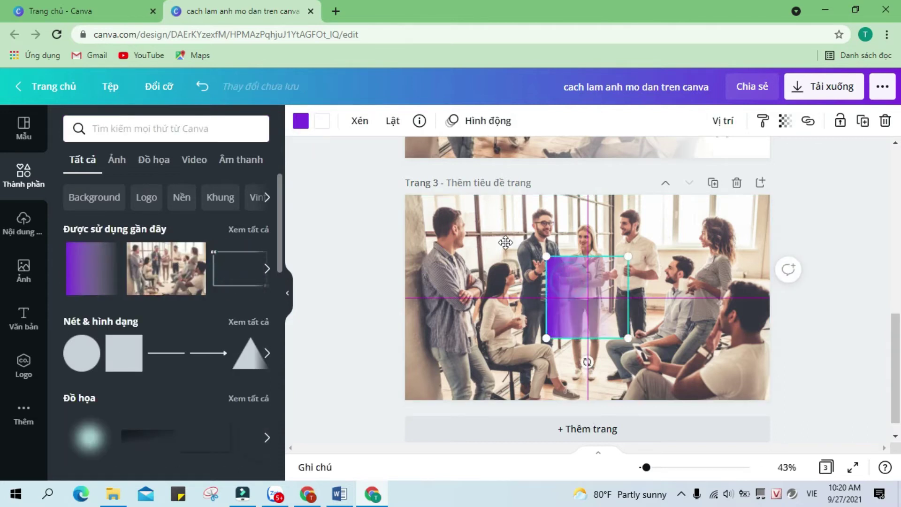
left_click_drag(569, 284, 432, 222)
left_click(429, 226)
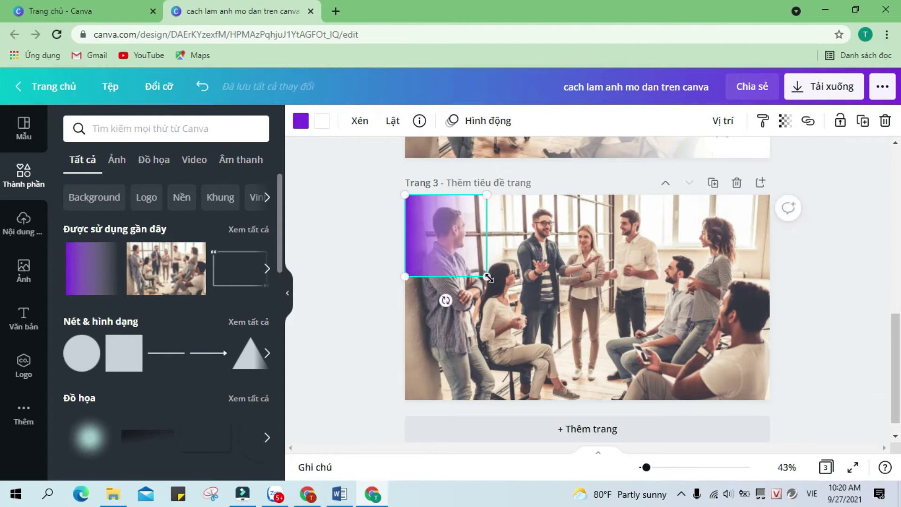
left_click_drag(524, 306, 610, 399)
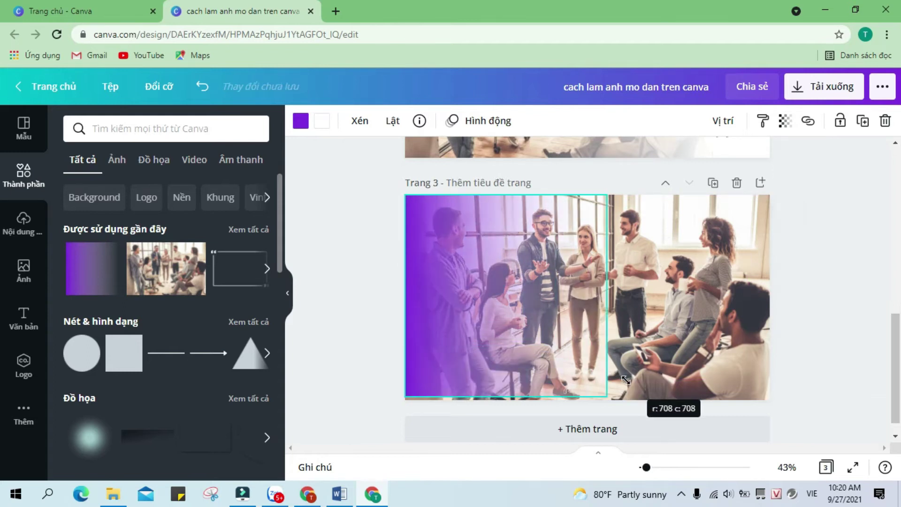
left_click(816, 299)
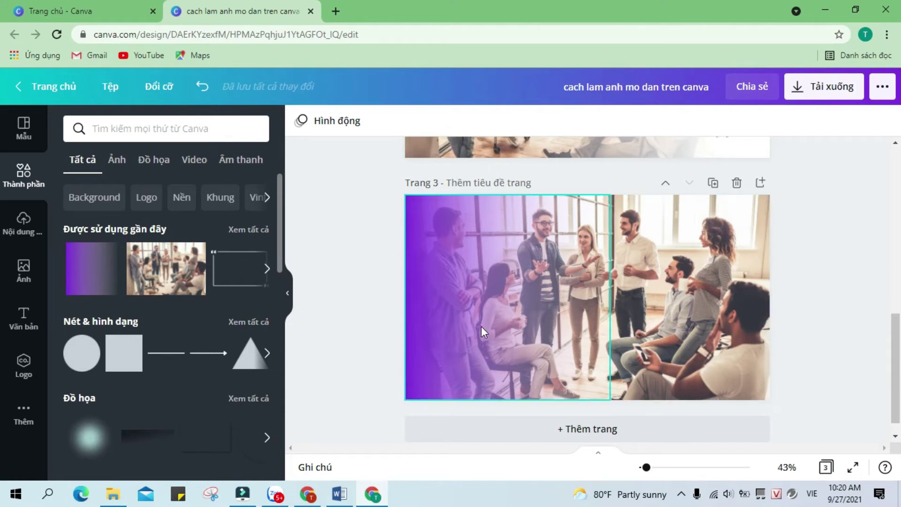
left_click(467, 324)
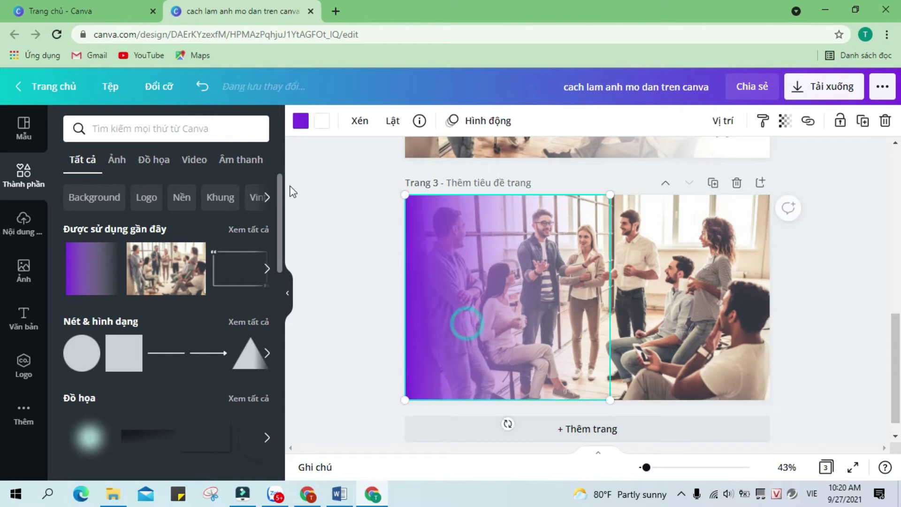
Change the page 3 gradient colour to beige.
left_click(303, 123)
left_click(186, 193)
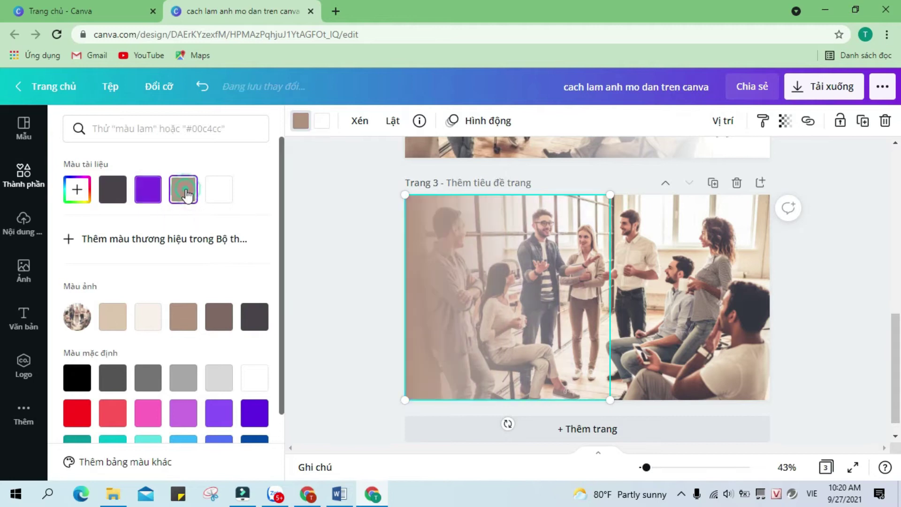
left_click(815, 311)
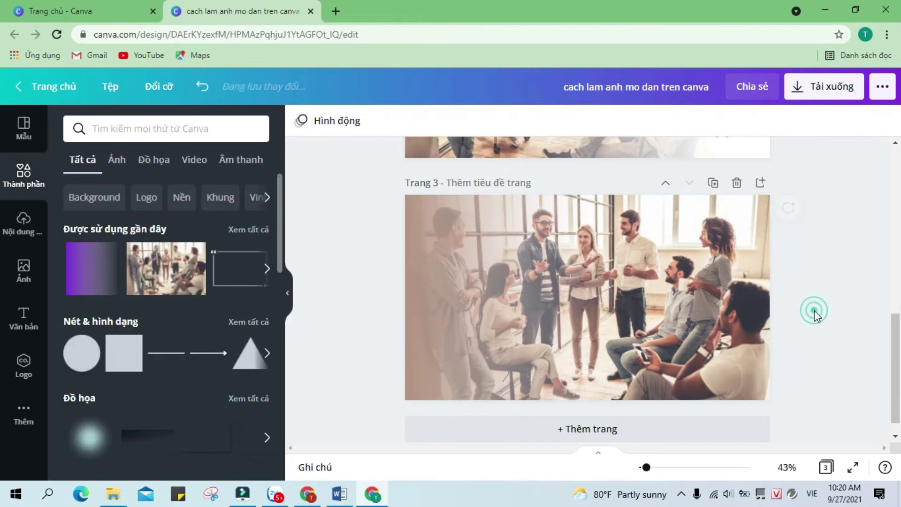
Copy the quote title from page 2 and paste it onto page 3's left side.
scroll(815, 311, "up", 4)
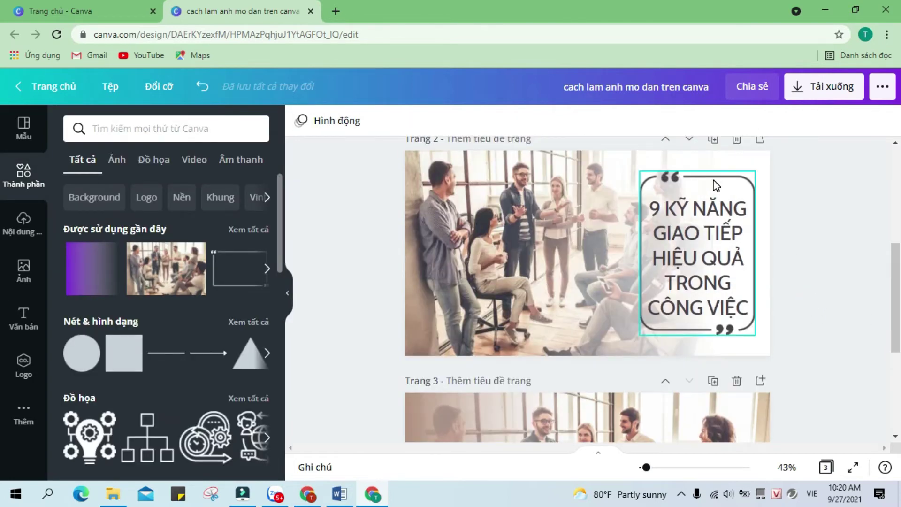
left_click(714, 230)
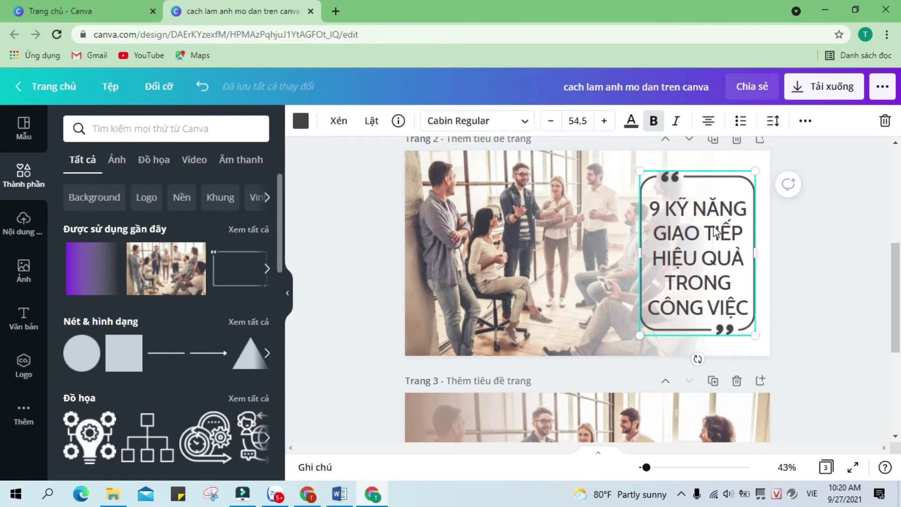
key("ctrl+c")
scroll(483, 296, "down", 4)
left_click(484, 296)
key("ctrl+v")
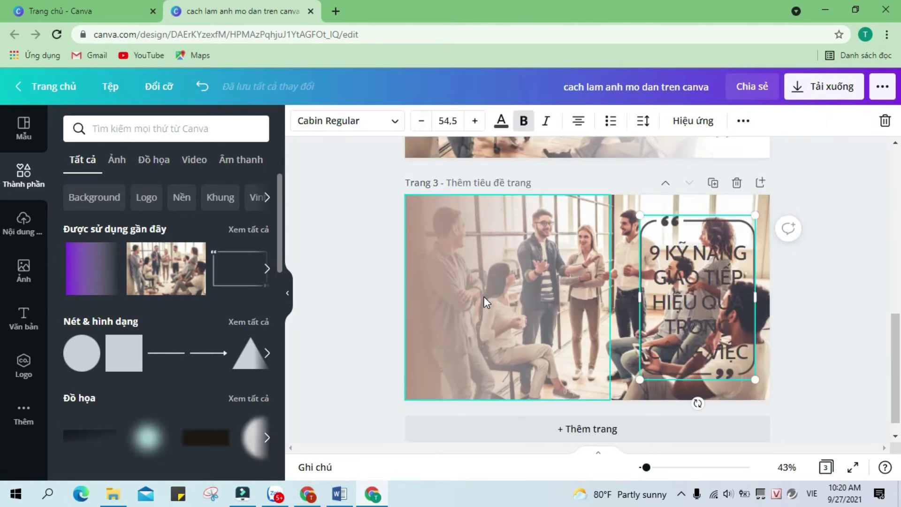
left_click_drag(712, 292, 494, 295)
Make the pasted quote text and its frame white.
left_click(501, 123)
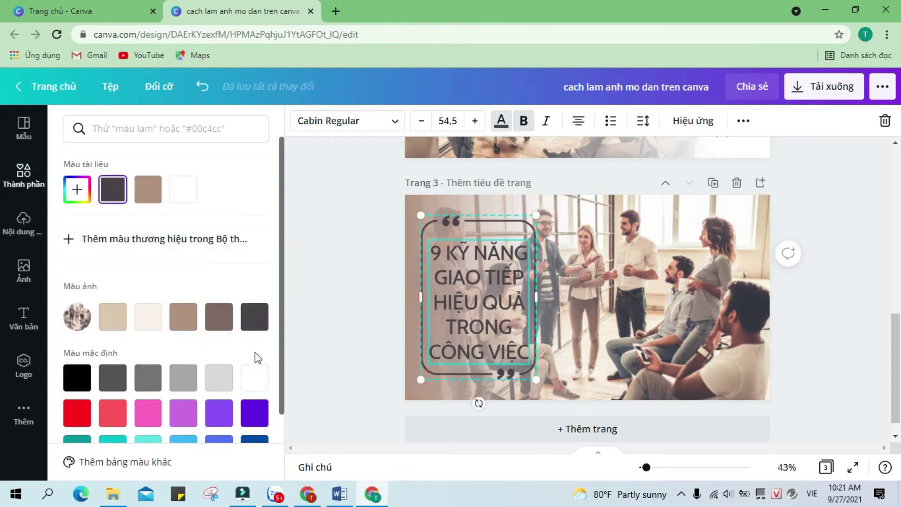
left_click(253, 380)
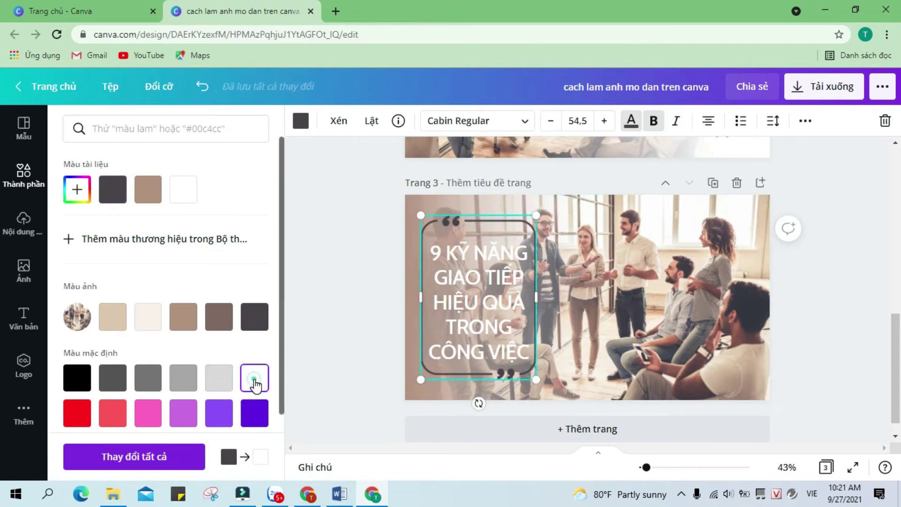
left_click(542, 405)
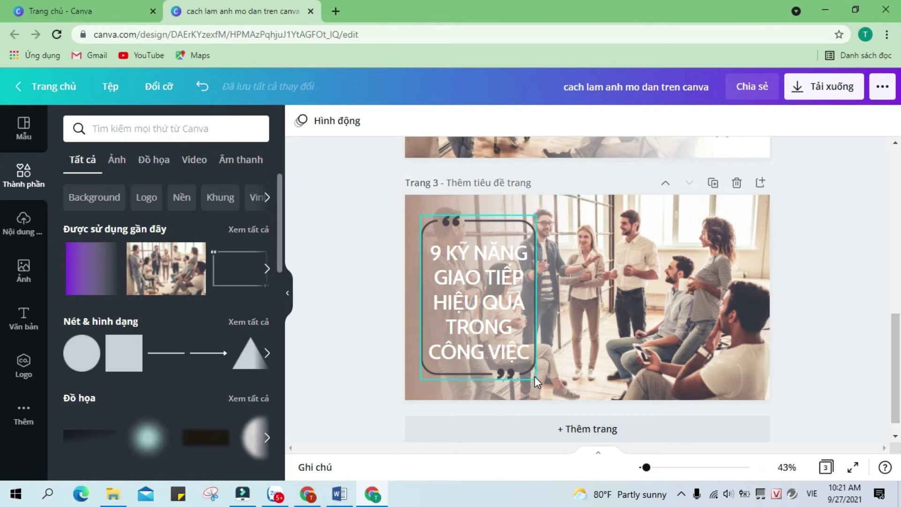
left_click(301, 121)
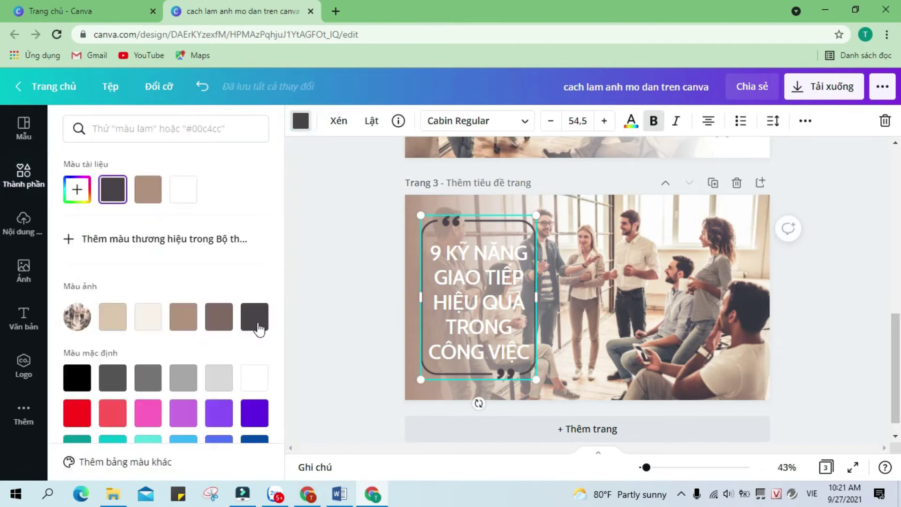
left_click(248, 377)
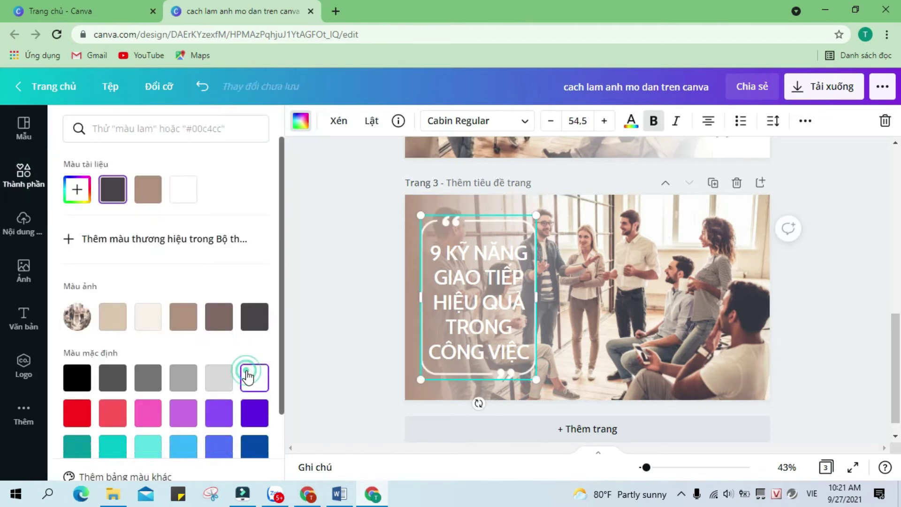
left_click(518, 200)
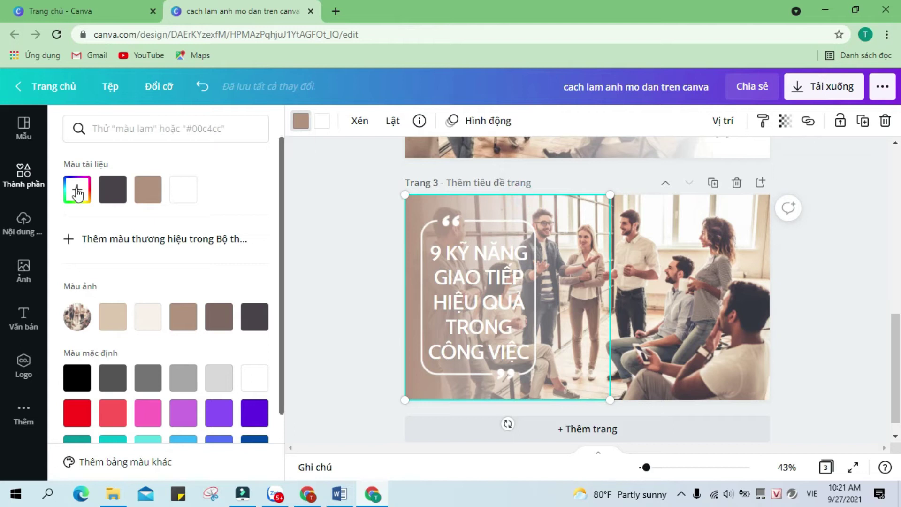
Give the left overlay a custom mauve-brown first colour and a brown second colour.
left_click(71, 200)
left_click(78, 234)
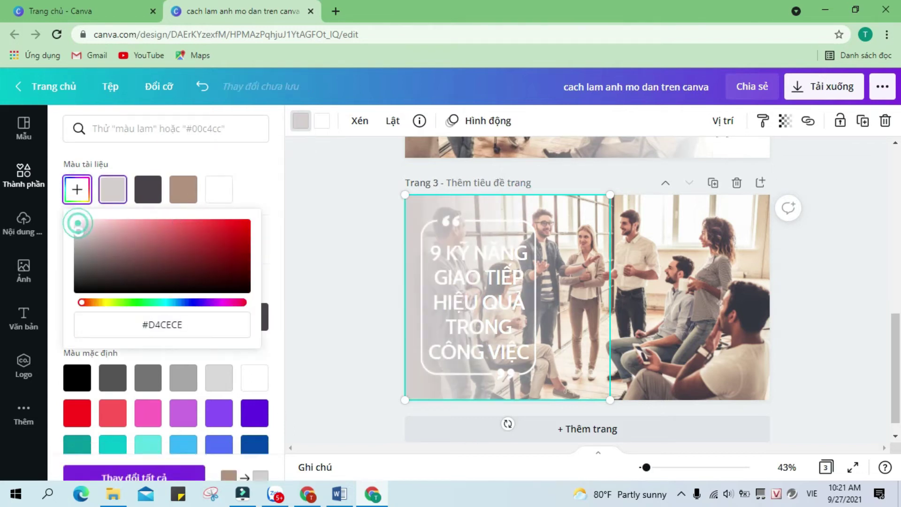
mouse_move(79, 234)
left_mouse_down()
mouse_move(123, 255)
mouse_move(145, 252)
mouse_move(125, 258)
left_mouse_up()
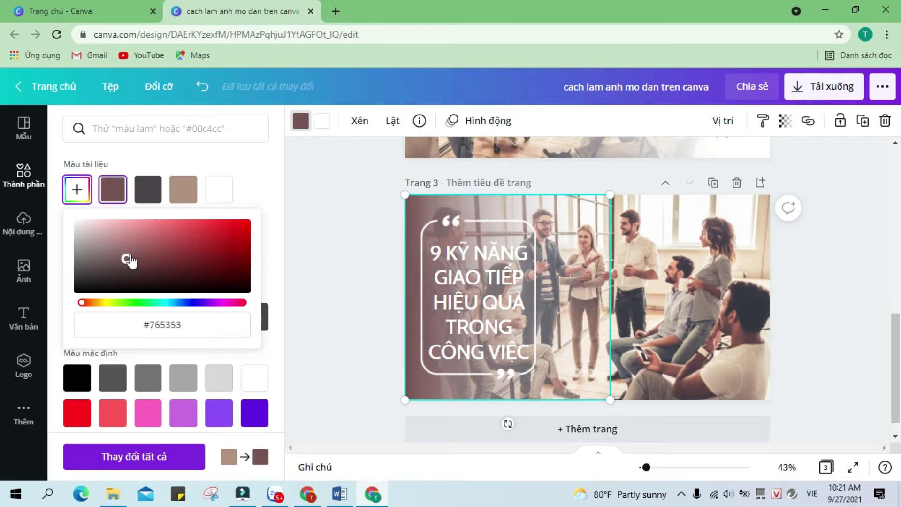
left_click(322, 120)
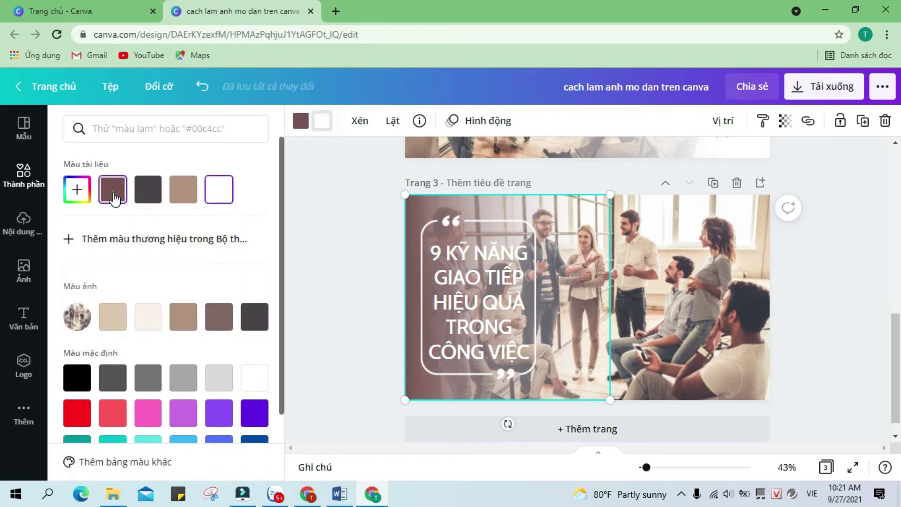
left_click(113, 193)
left_click(843, 297)
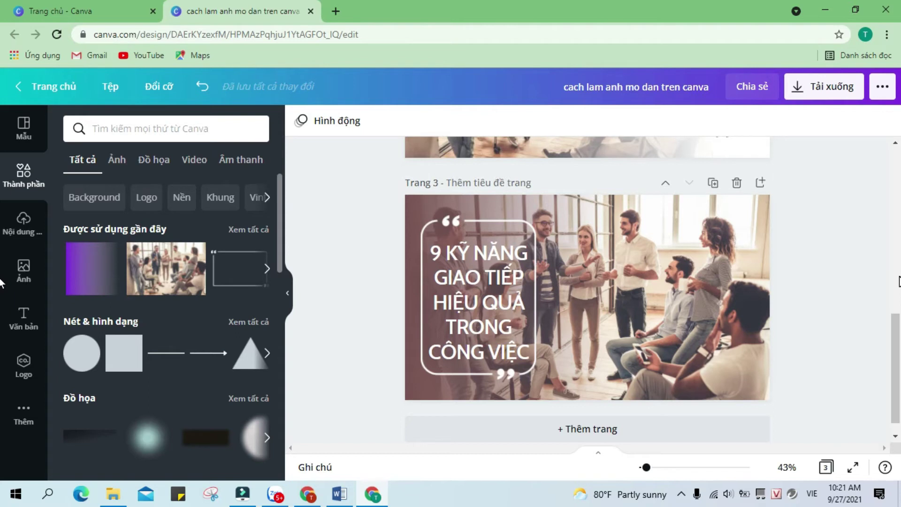
Add a blank fourth page to the design.
scroll(900, 281, "up", 2)
scroll(900, 282, "up", 2)
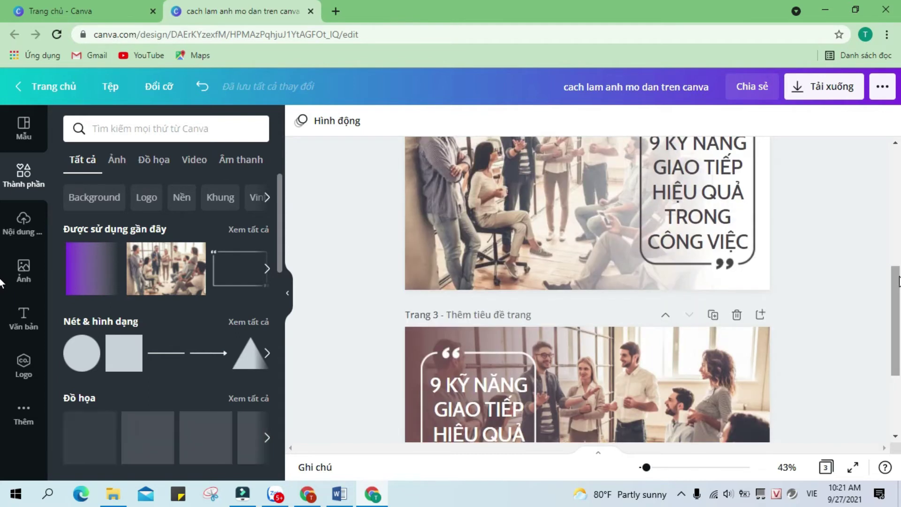
scroll(899, 282, "up", 2)
scroll(899, 282, "down", 2)
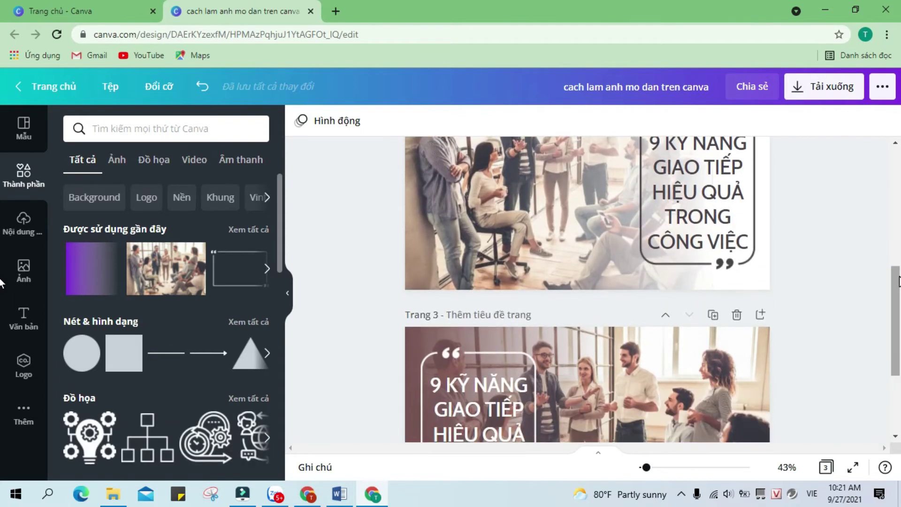
scroll(899, 282, "down", 1)
scroll(899, 282, "down", 4)
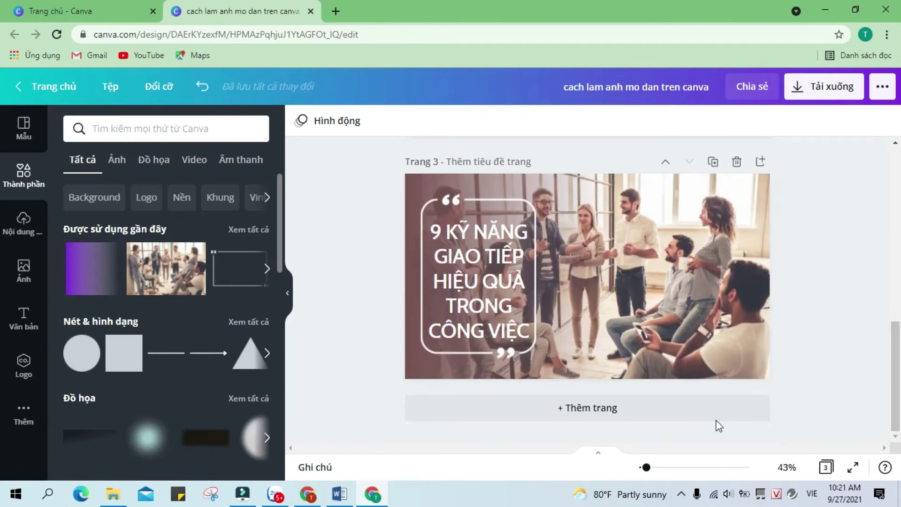
left_click(609, 412)
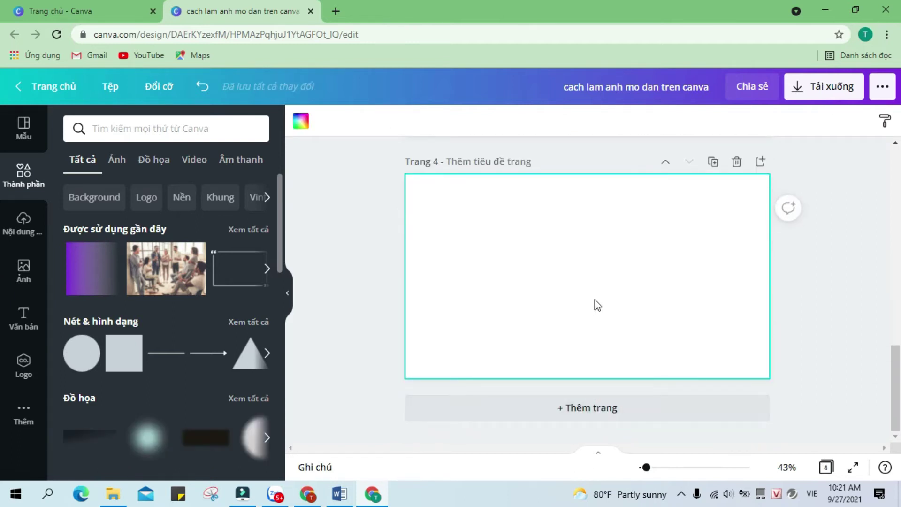
Paste the page 3 office group photo onto page 4.
scroll(597, 304, "up", 2)
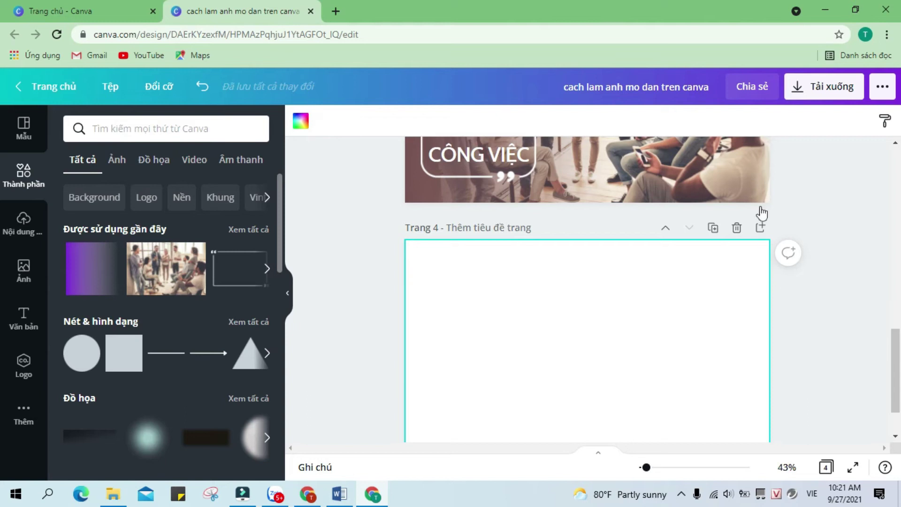
left_click(746, 186)
left_click(664, 390)
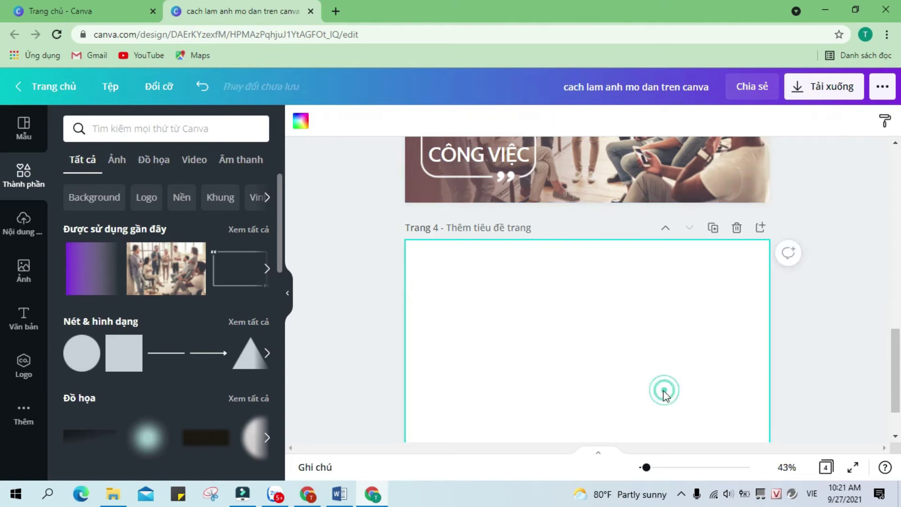
key("ctrl+v")
scroll(678, 340, "down", 2)
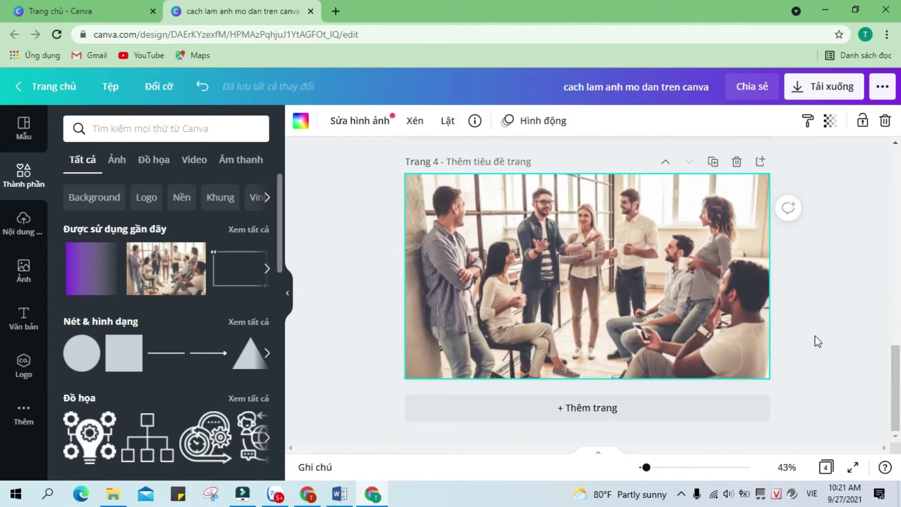
scroll(818, 341, "up", 2)
scroll(713, 251, "up", 1)
scroll(709, 263, "up", 2)
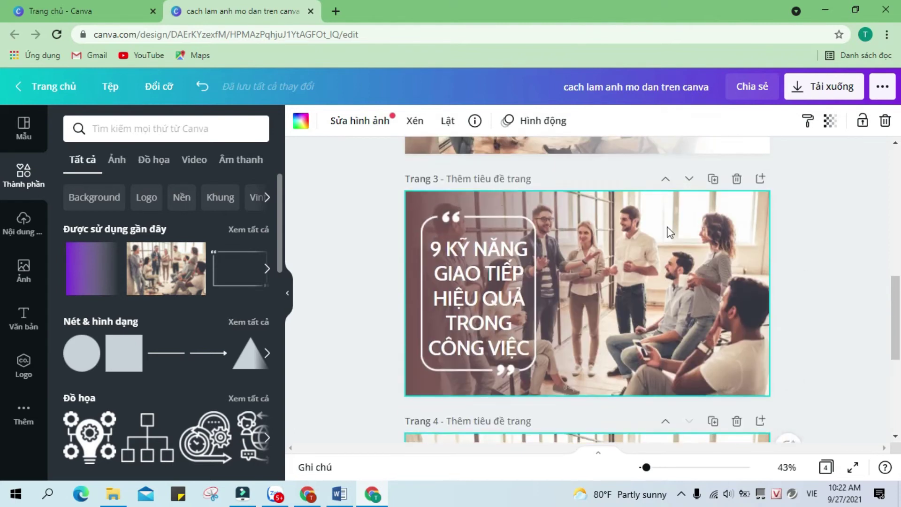
scroll(698, 278, "down", 3)
scroll(716, 323, "down", 2)
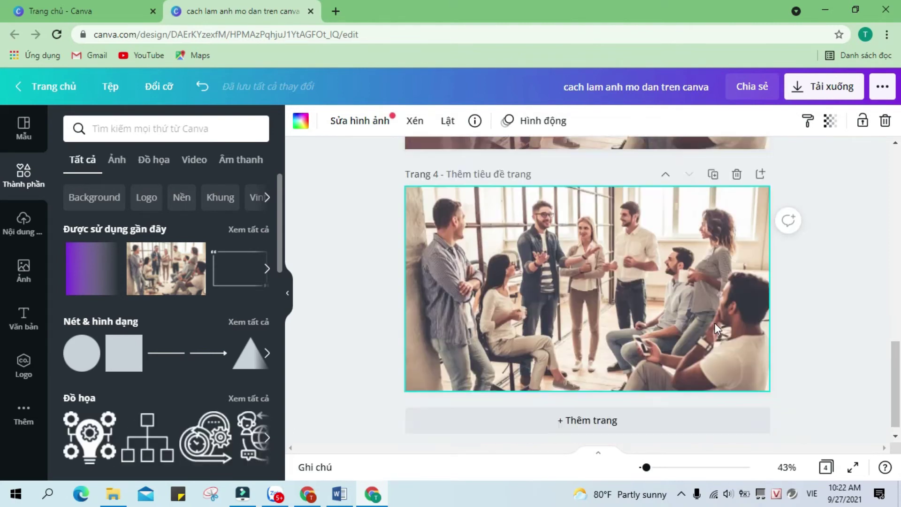
Search elements for 'gradient blur' and add the orange blur glow over page 4's photo.
left_click(195, 134)
type("gra")
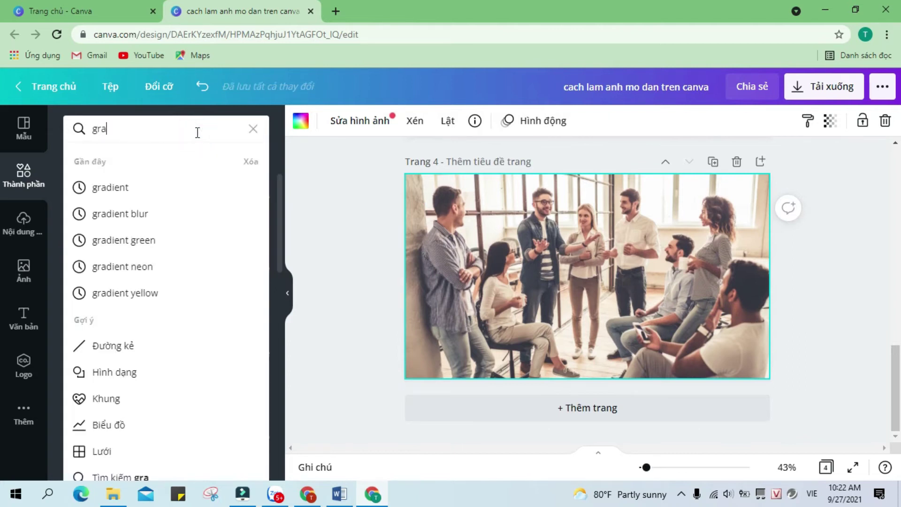
type("dient ")
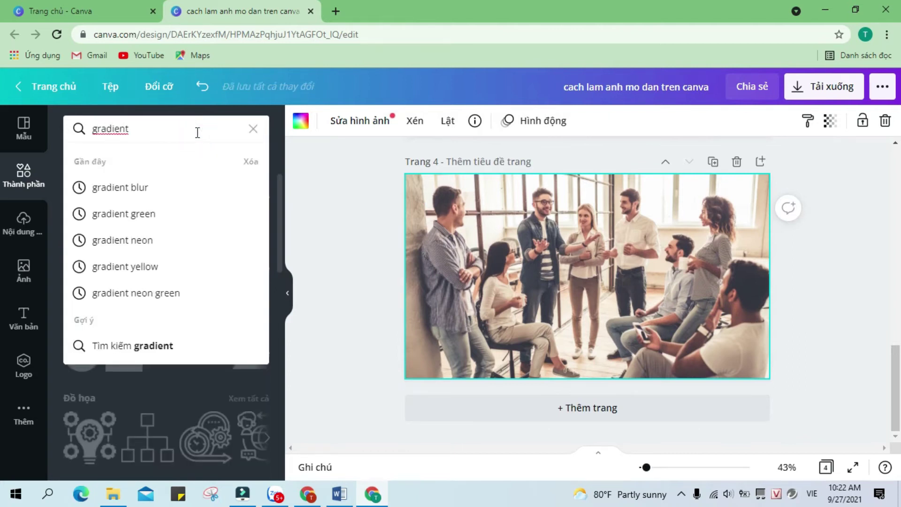
type("blur")
key("Return")
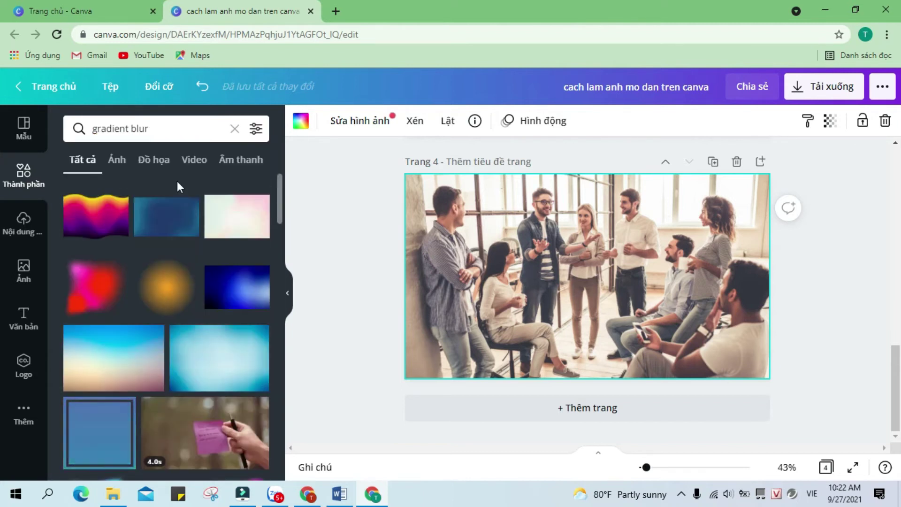
left_click(174, 288)
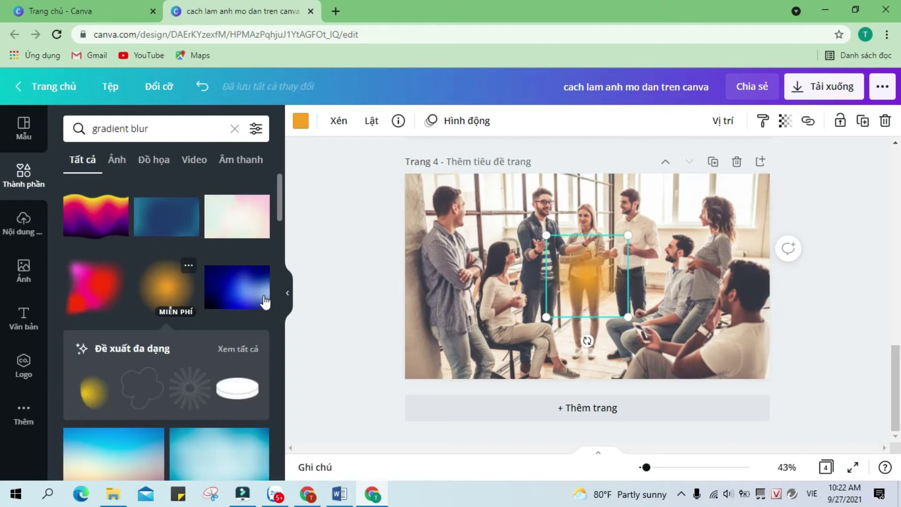
left_click(188, 266)
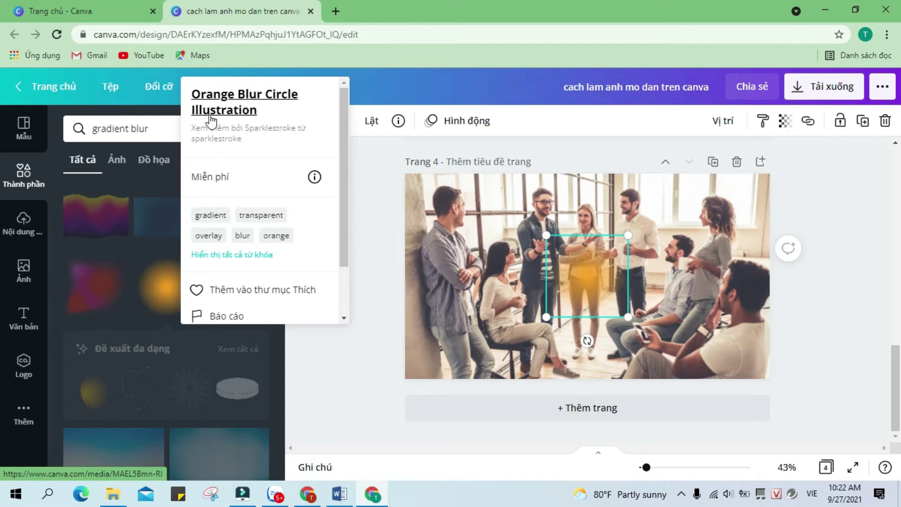
left_click(375, 350)
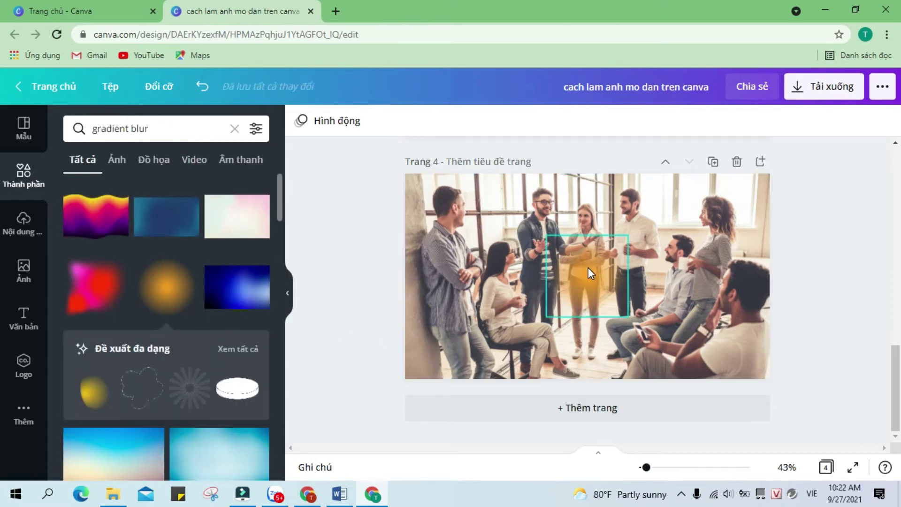
Enlarge the orange gradient blur and settle it over the page 4 photo's upper right as a warm glow.
mouse_move(590, 271)
left_mouse_down()
mouse_move(454, 210)
mouse_move(739, 201)
left_mouse_up()
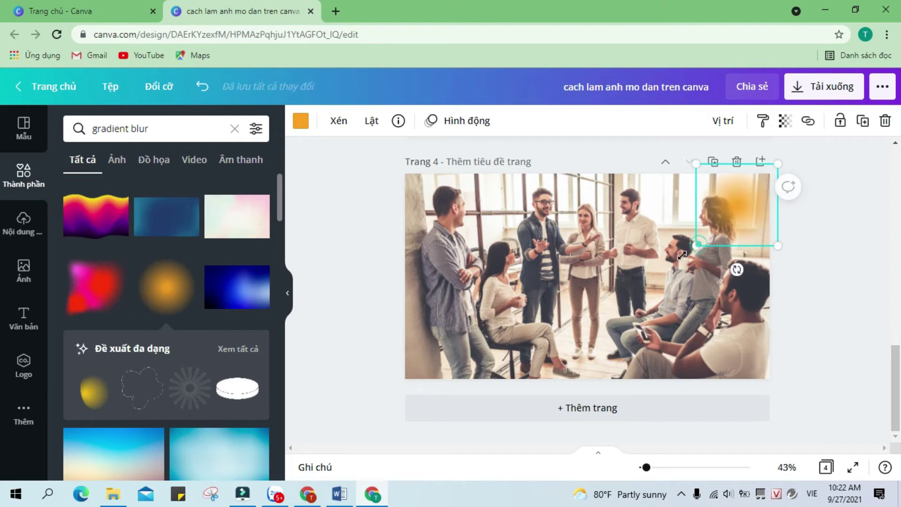
left_click_drag(699, 245, 655, 291)
left_click_drag(736, 225, 739, 210)
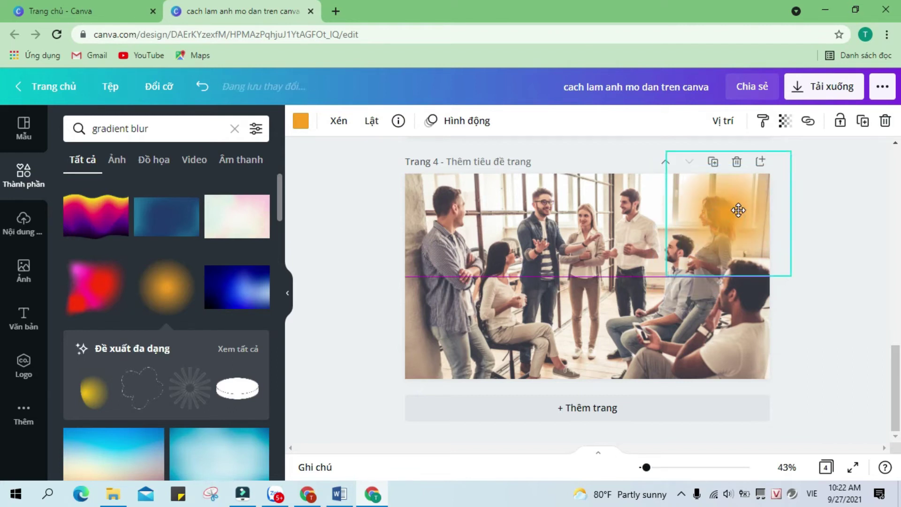
left_click_drag(666, 276, 624, 320)
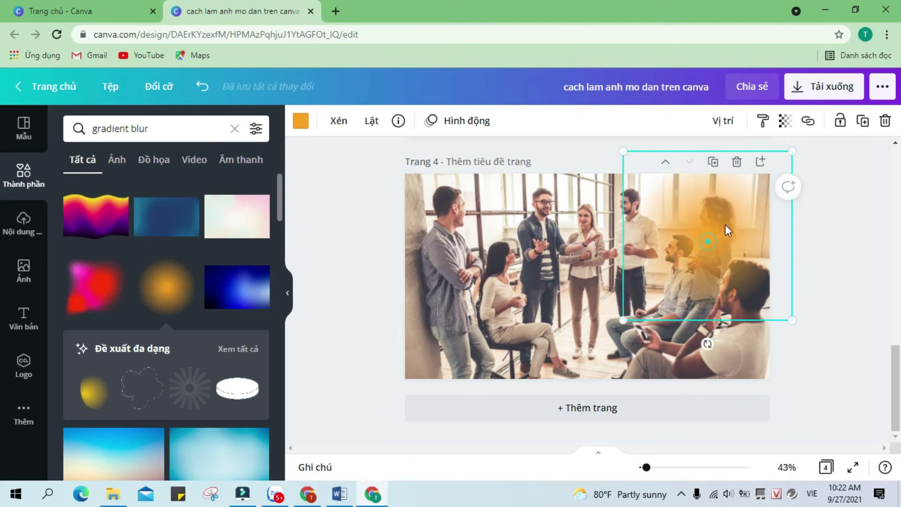
left_click_drag(726, 230, 751, 203)
left_click_drag(648, 296, 580, 363)
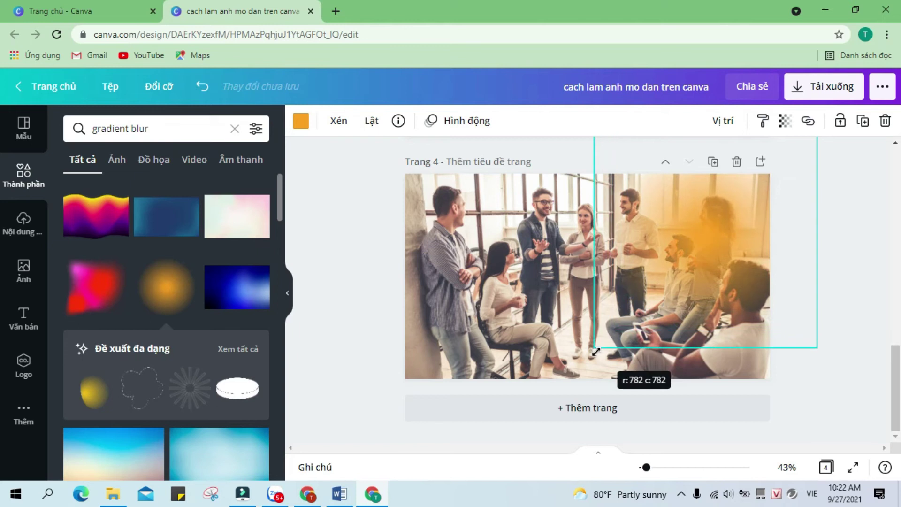
mouse_move(682, 254)
left_mouse_down()
mouse_move(725, 266)
mouse_move(733, 250)
left_mouse_up()
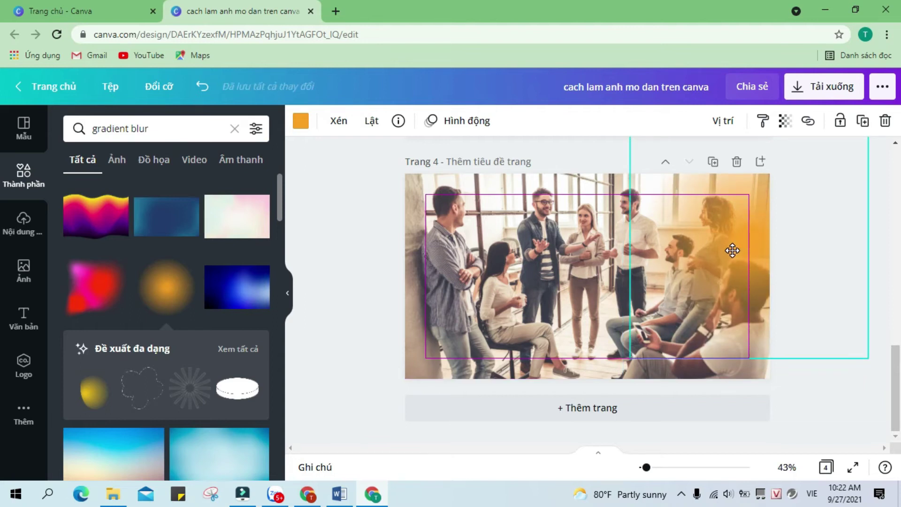
left_click_drag(630, 358, 609, 378)
mouse_move(725, 260)
left_mouse_down()
mouse_move(723, 229)
mouse_move(713, 233)
left_mouse_up()
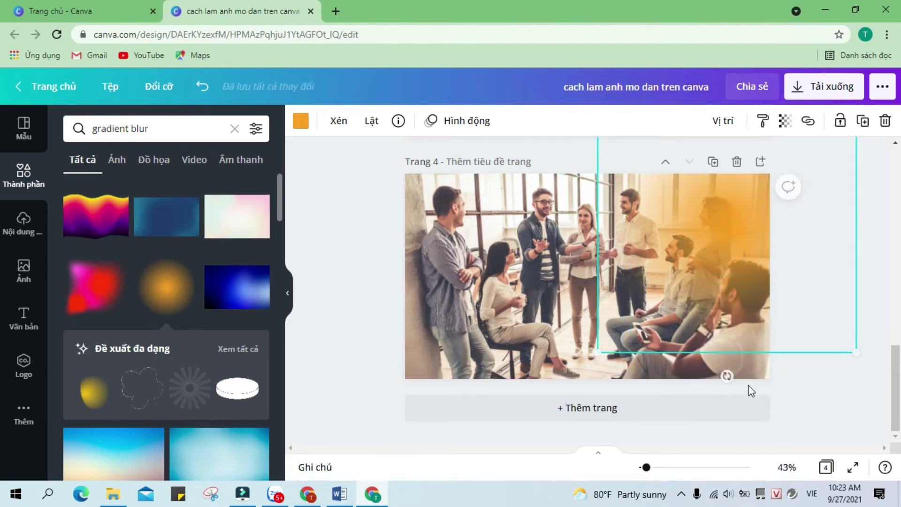
left_click(827, 380)
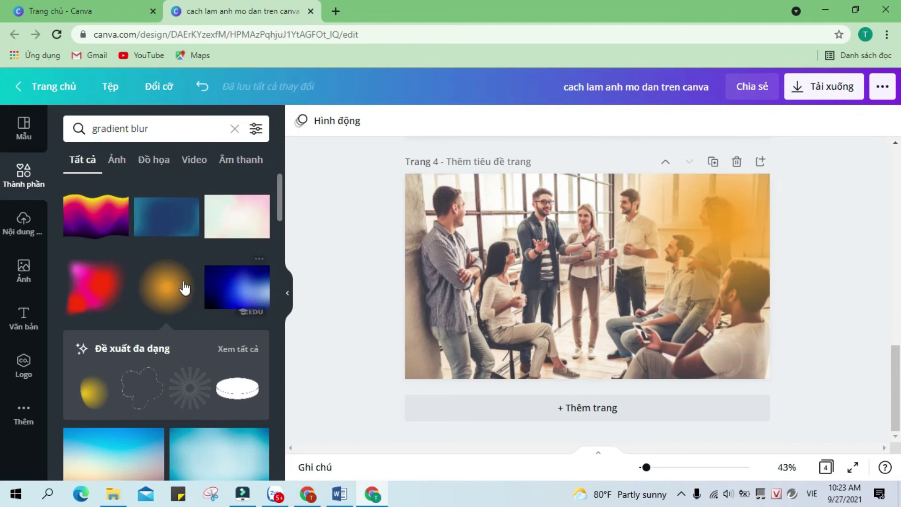
Add another gradient blur in light blue, enlarged at the photo's bottom-right corner.
left_click(164, 284)
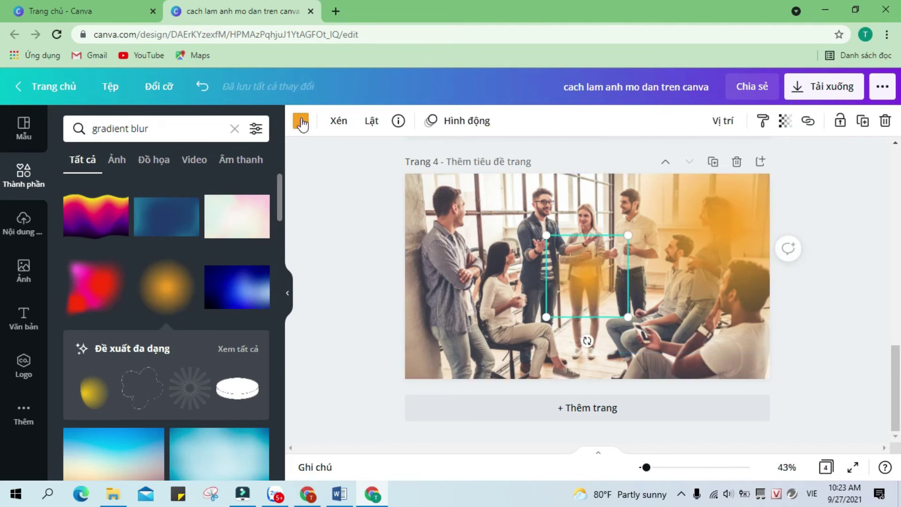
left_click(302, 123)
scroll(168, 264, "down", 1)
scroll(203, 339, "down", 1)
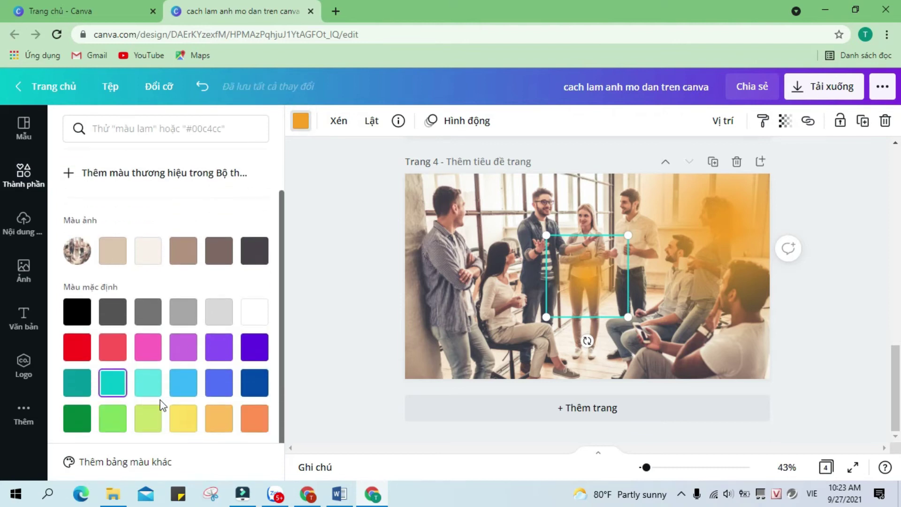
left_click(183, 382)
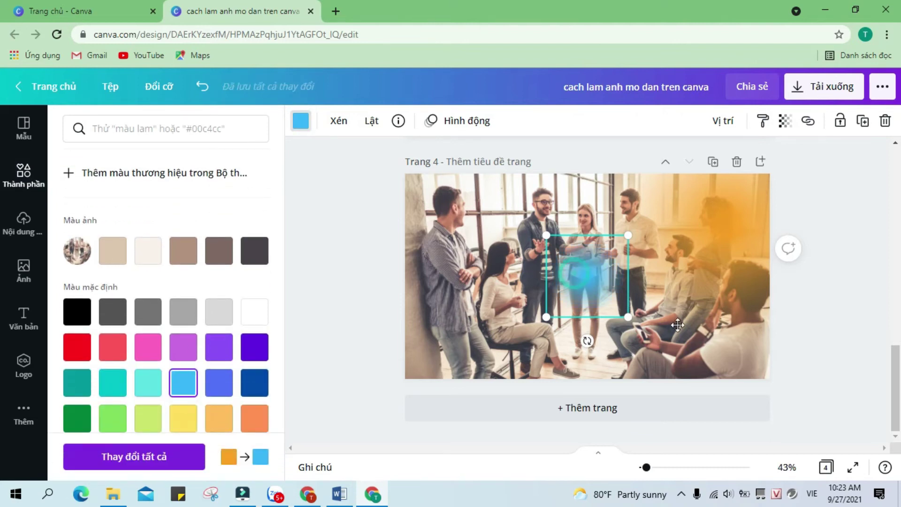
left_click_drag(678, 325, 694, 317)
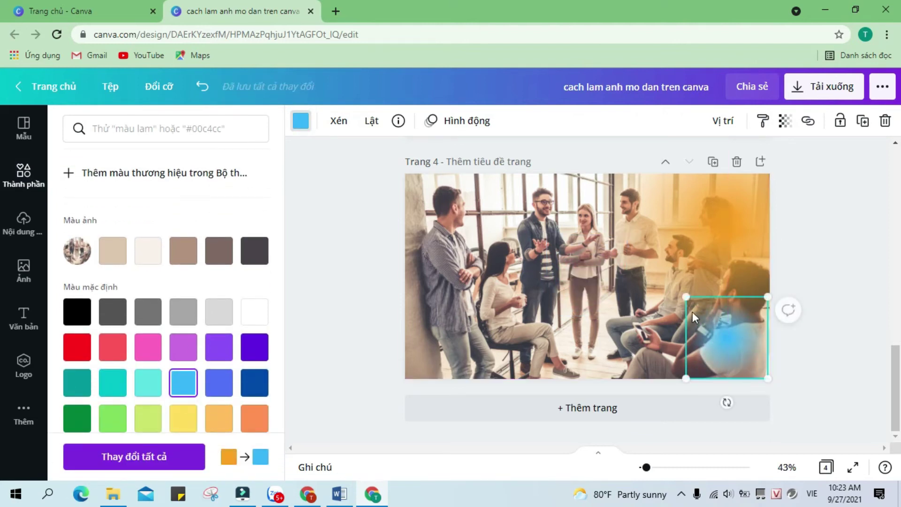
left_click_drag(687, 379, 609, 390)
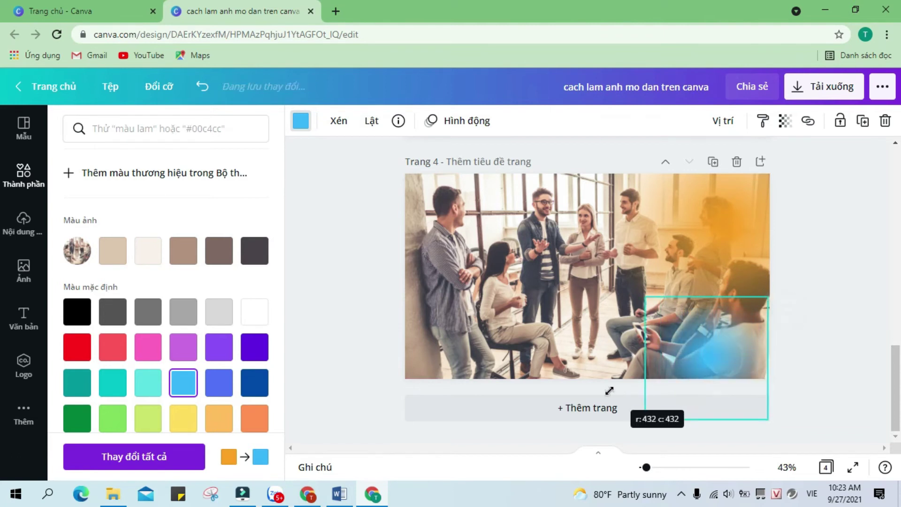
left_click_drag(716, 330, 725, 314)
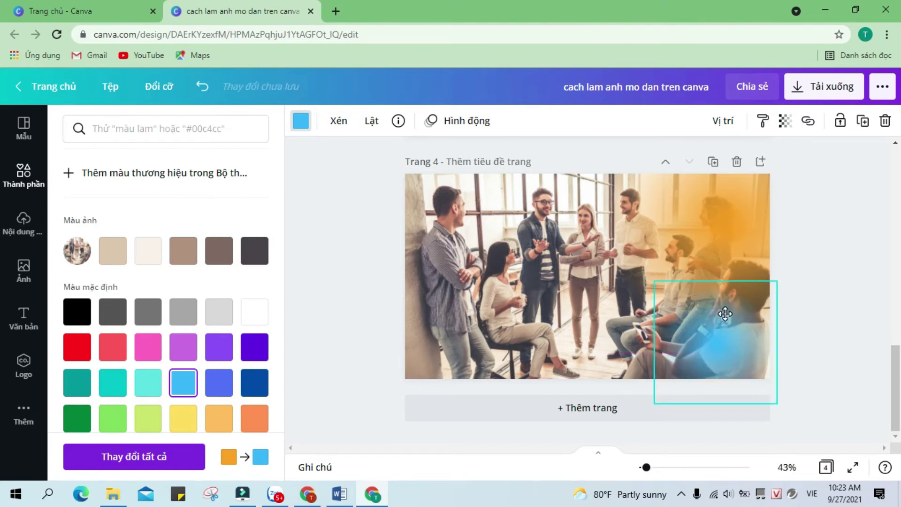
Try pink on the orange glow, undo it, then enlarge both the orange and blue glows.
left_click(709, 233)
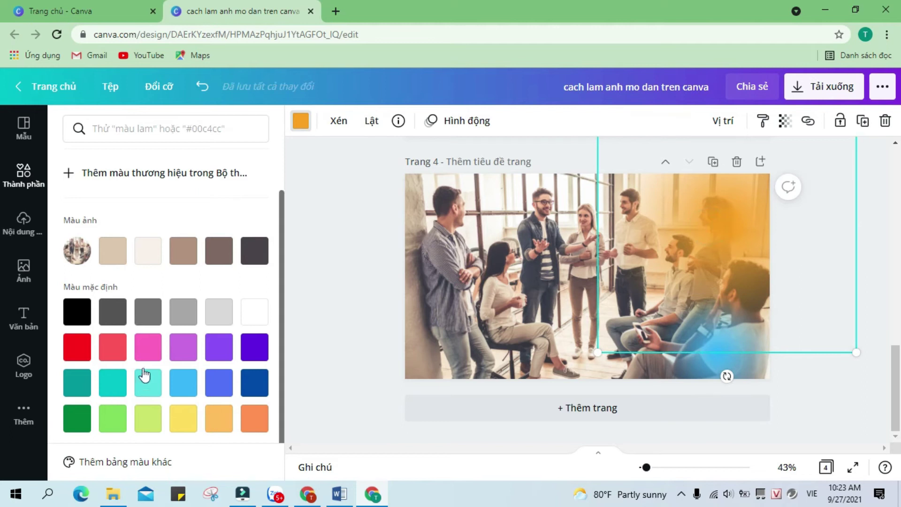
left_click(148, 348)
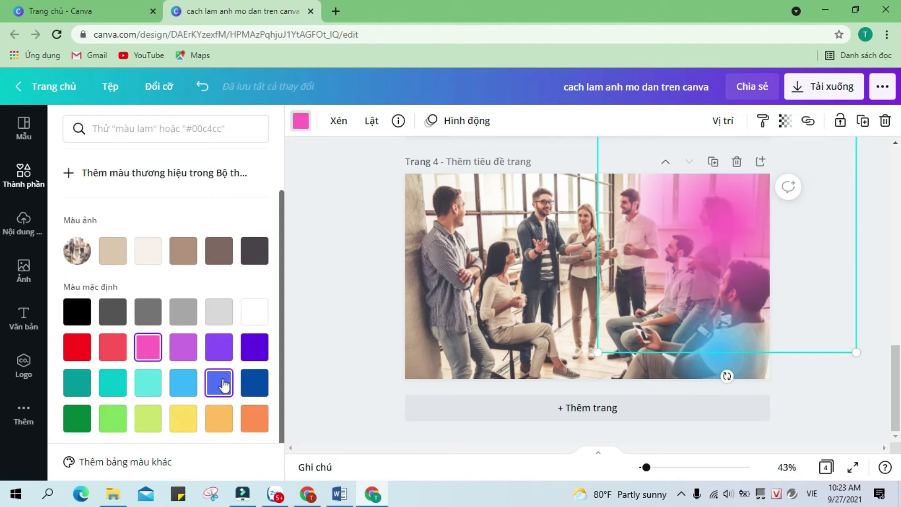
left_click(202, 86)
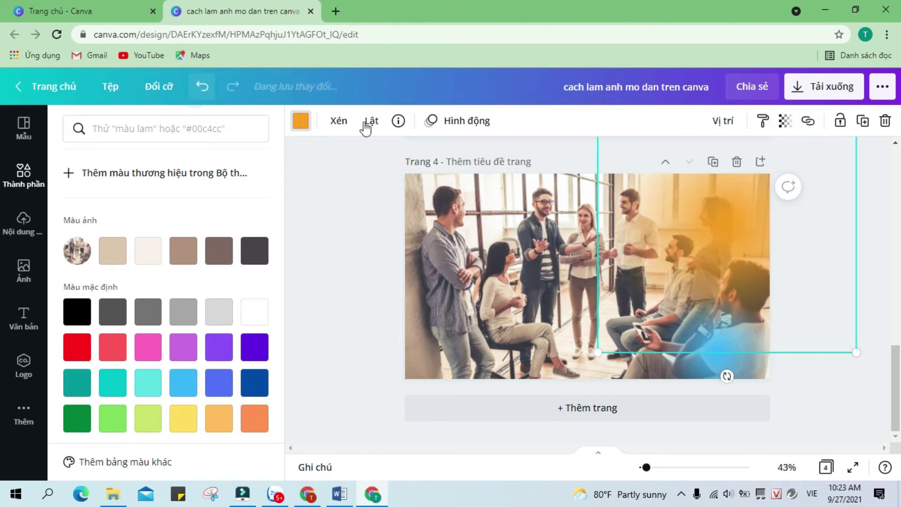
left_click_drag(596, 353, 571, 378)
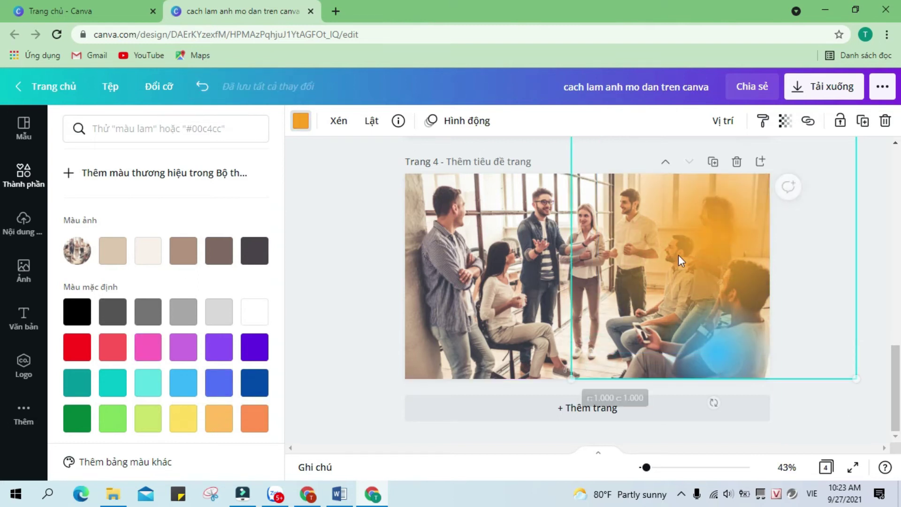
left_click(886, 266)
left_click(743, 338)
left_click_drag(655, 291, 639, 276)
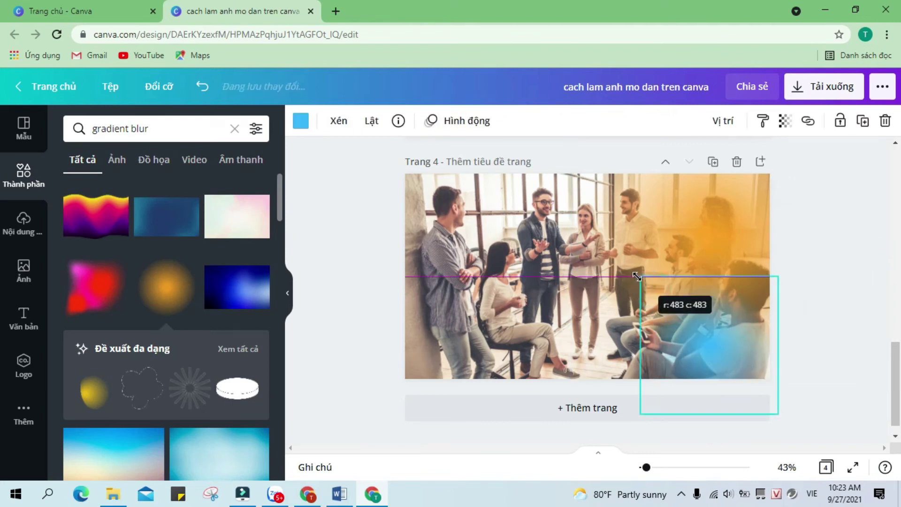
Preview the glows and nudge the orange glow slightly up and right.
left_click(714, 218)
left_click(696, 216)
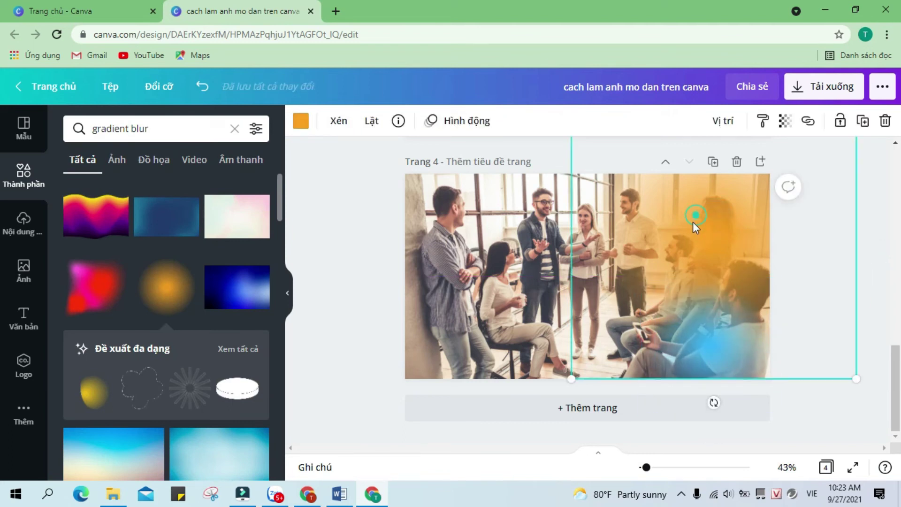
left_click(885, 360)
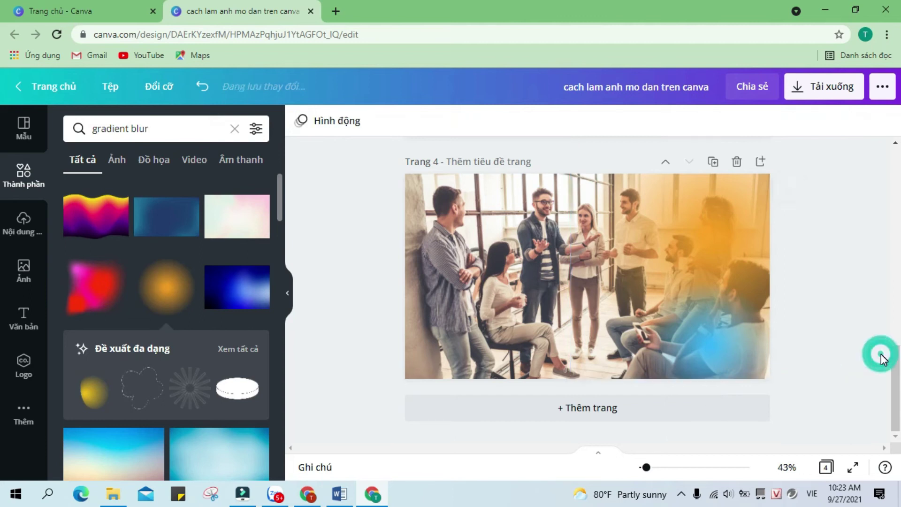
left_click(715, 216)
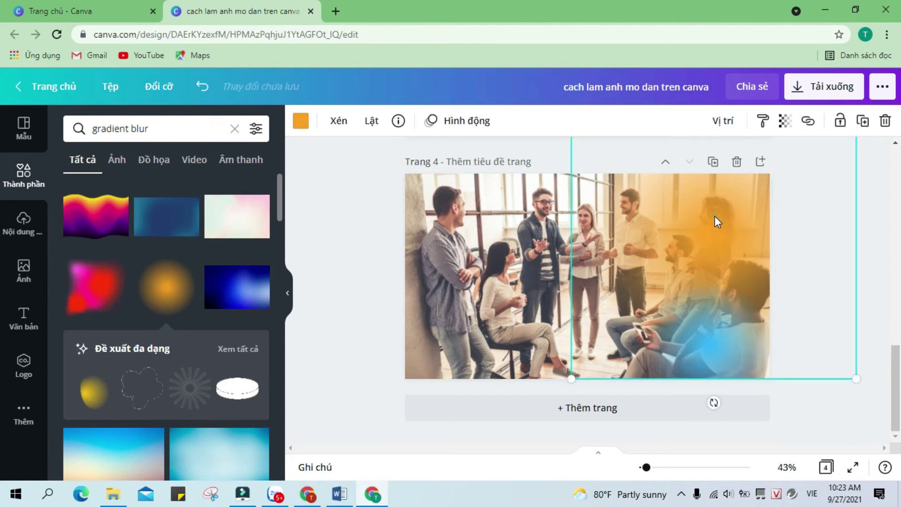
left_click_drag(720, 210, 723, 207)
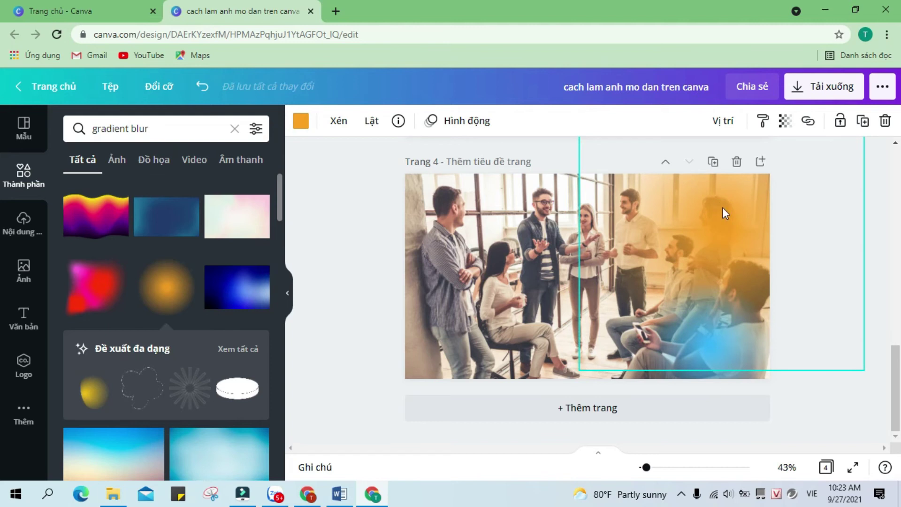
left_click(301, 123)
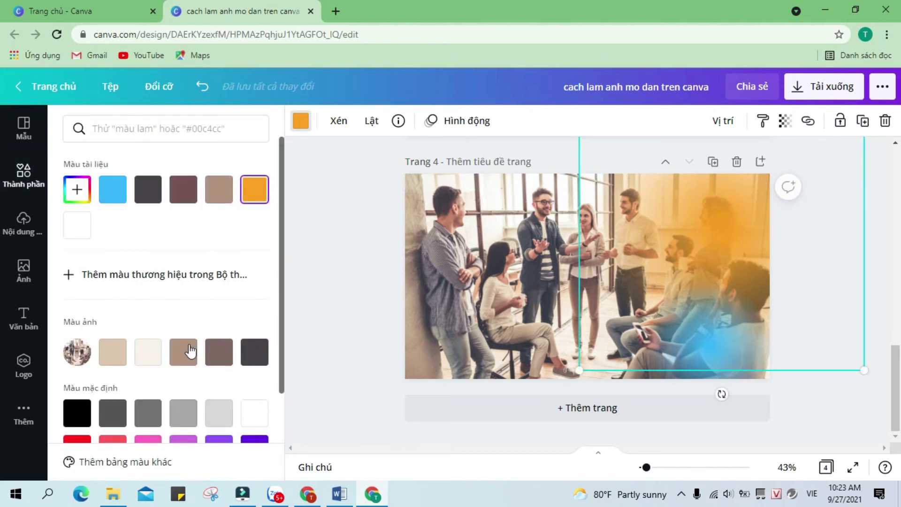
scroll(191, 360, "down", 3)
Copy the quote title from page 3 and paste it onto page 4.
left_click(760, 374)
key("Escape")
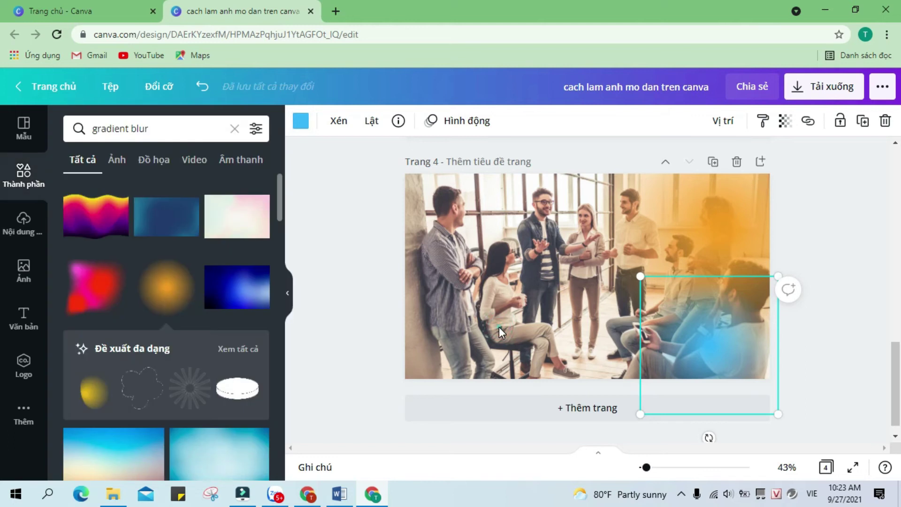
left_click(500, 327)
scroll(488, 329, "up", 4)
left_click(460, 268)
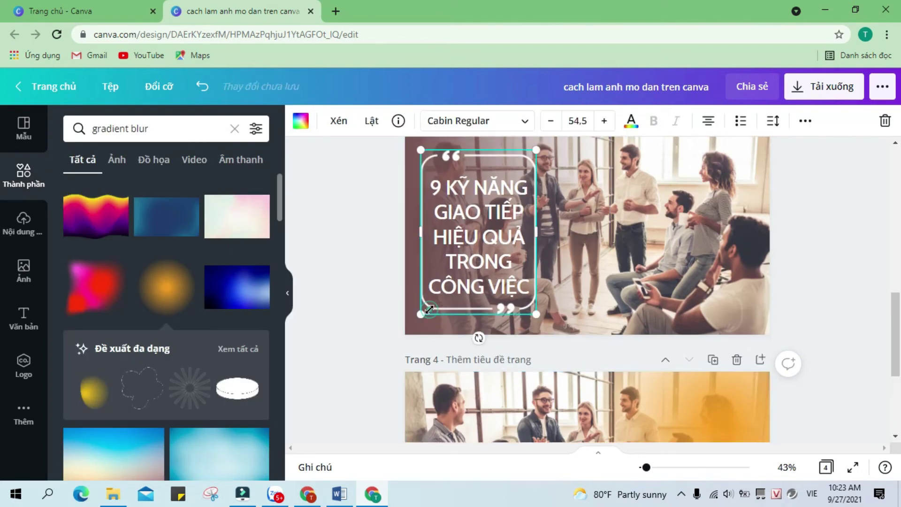
key("ctrl+c")
scroll(460, 265, "down", 3)
left_click(666, 296)
key("ctrl+v")
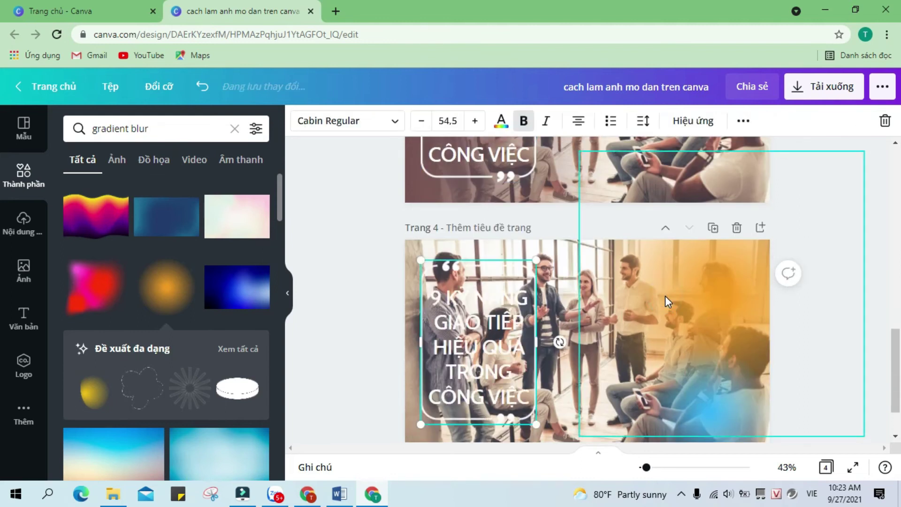
scroll(554, 316, "down", 2)
left_click_drag(458, 298, 682, 296)
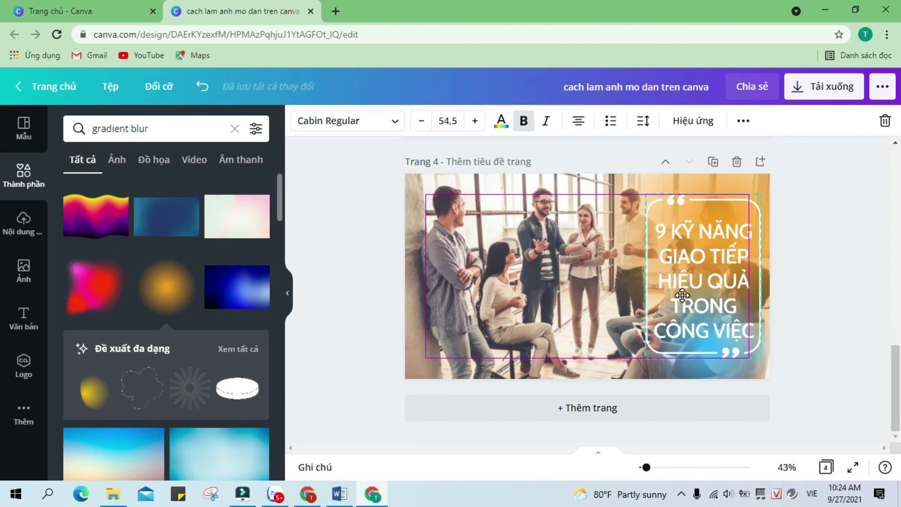
Paste the quote title onto page 4 again and shift it slightly right over the glow.
left_click(678, 250)
scroll(677, 246, "up", 5)
scroll(677, 246, "up", 5)
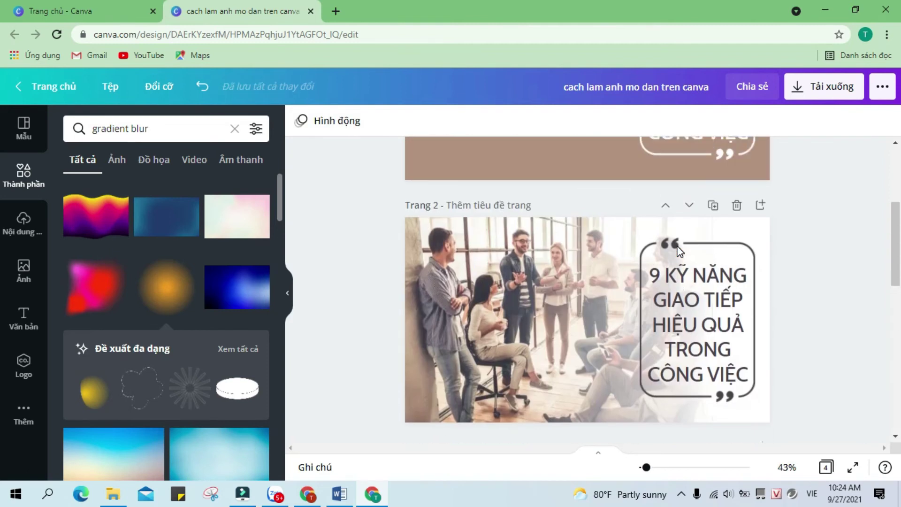
left_click(726, 246)
scroll(726, 249, "down", 5)
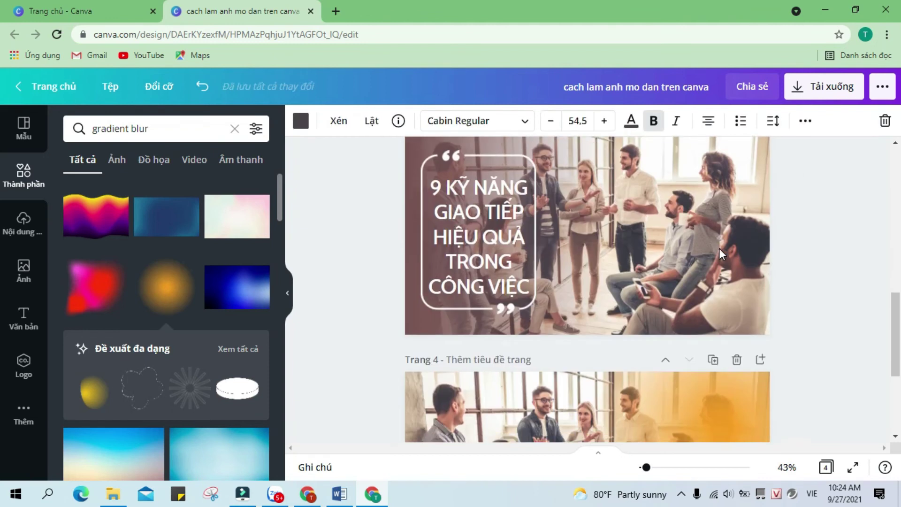
scroll(725, 253, "down", 4)
key("ctrl+v")
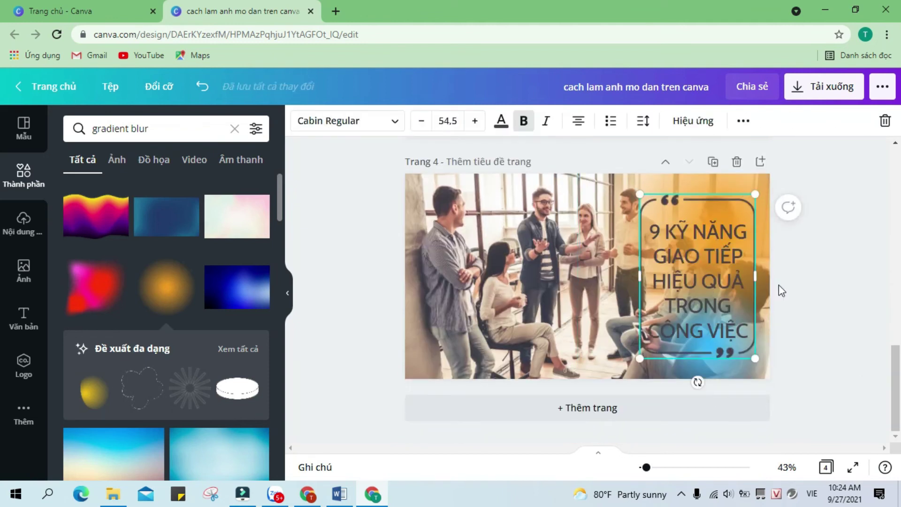
left_click(850, 284)
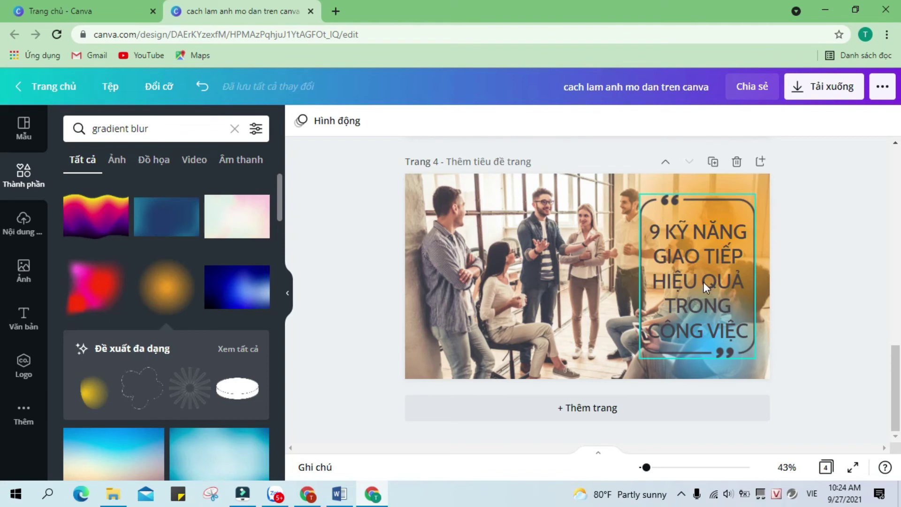
left_click_drag(701, 283, 708, 283)
left_click(804, 272)
left_click(696, 266)
Make the page 4 quote title text and its quote frame white.
left_click(501, 121)
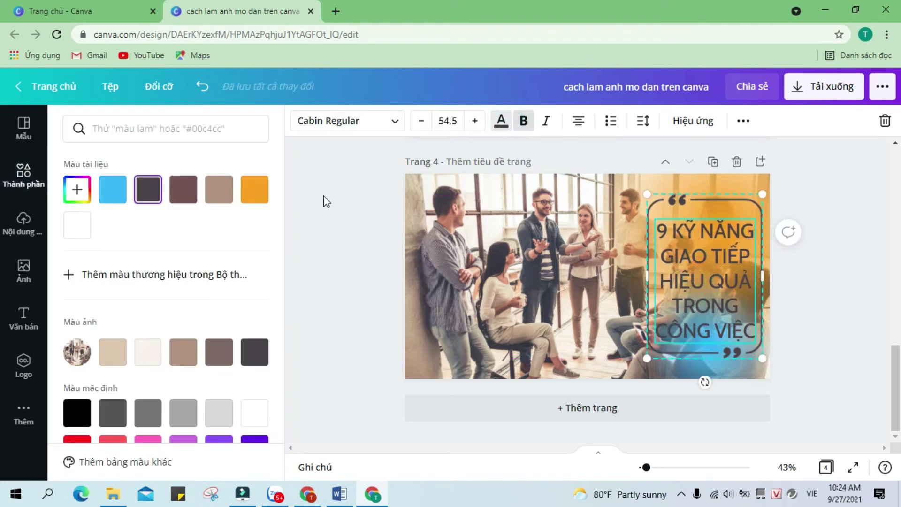
left_click(254, 411)
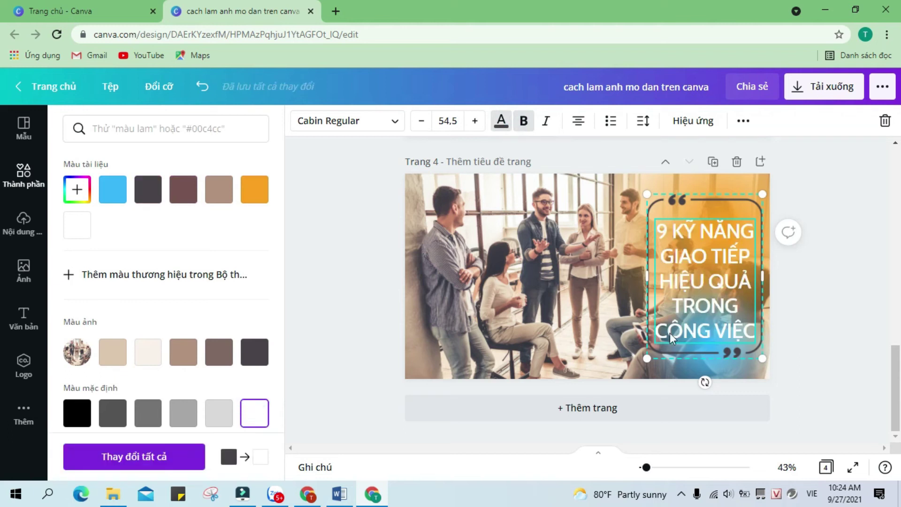
left_click(831, 256)
left_click(740, 196)
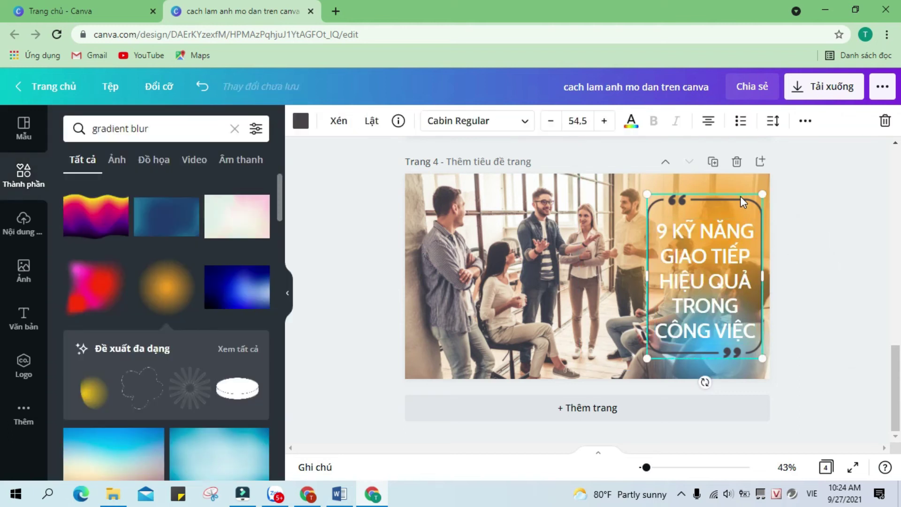
left_click(301, 121)
scroll(243, 350, "down", 3)
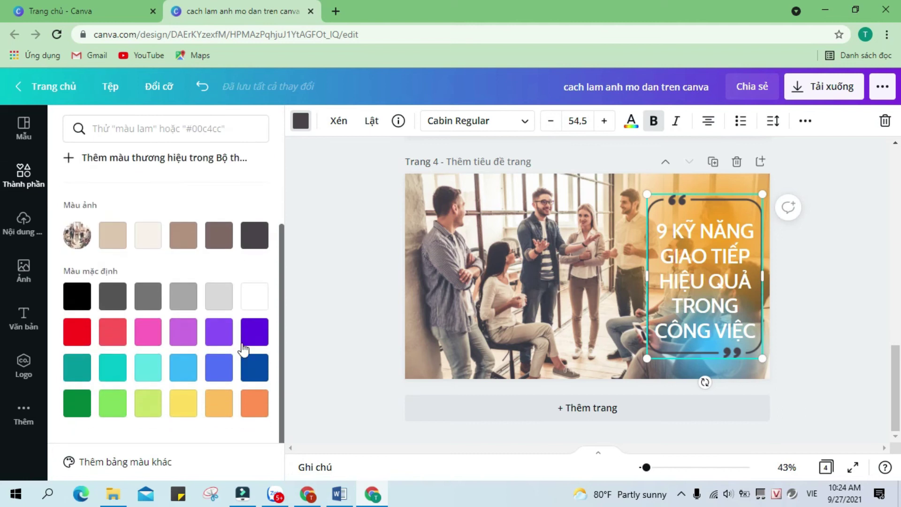
left_click(849, 282)
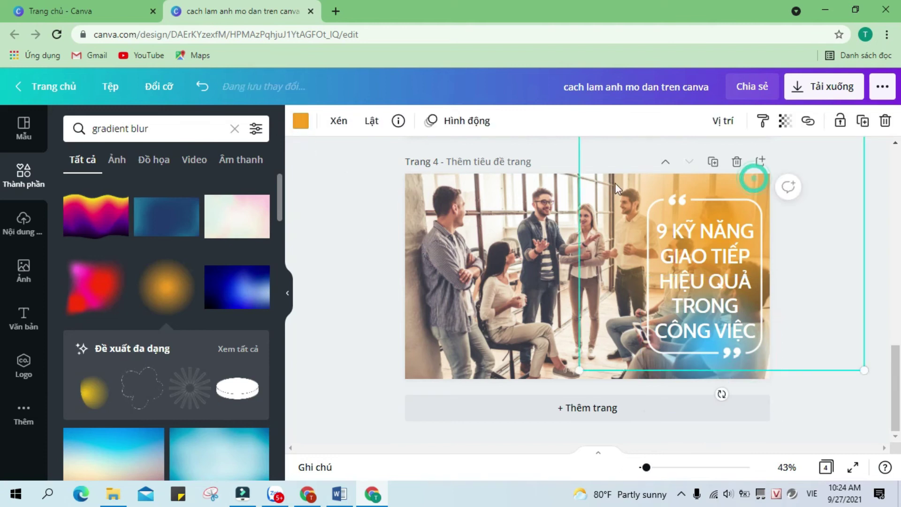
scroll(587, 282, "up", 5)
scroll(863, 314, "up", 4)
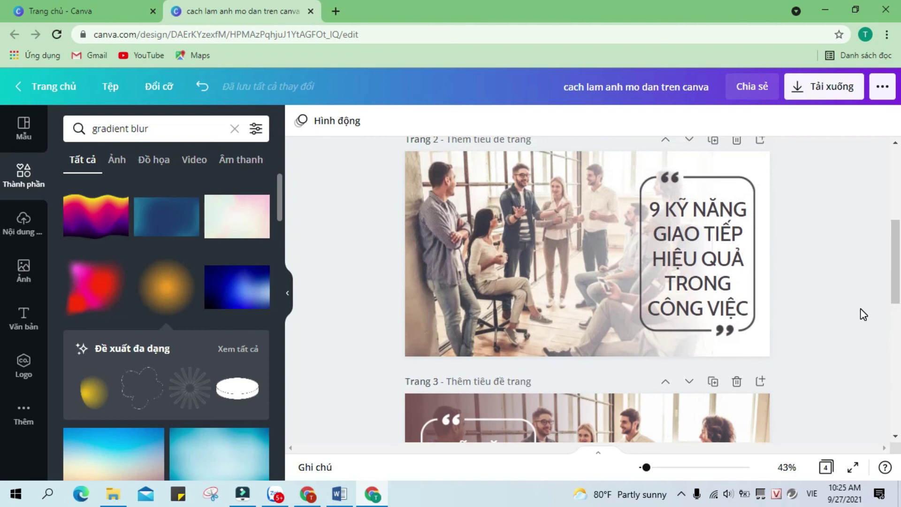
Fill the page 2 background with dark blue.
left_click(758, 343)
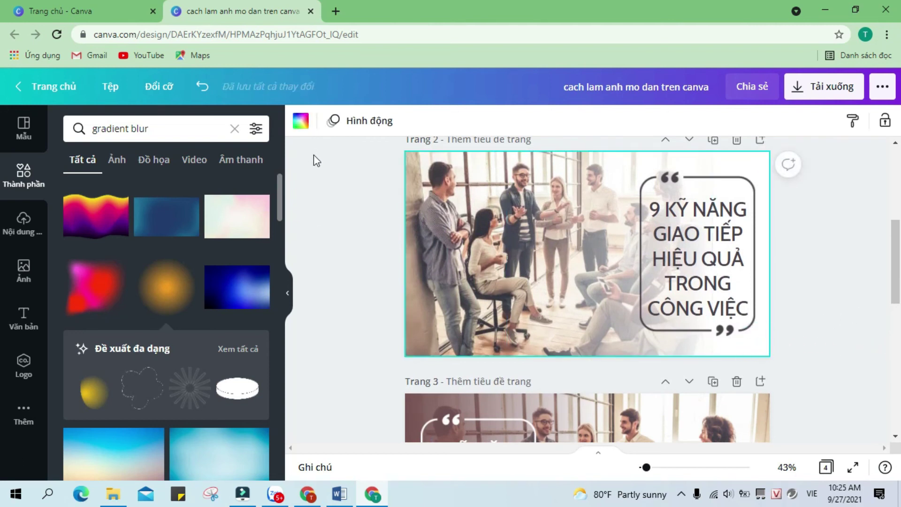
left_click(300, 121)
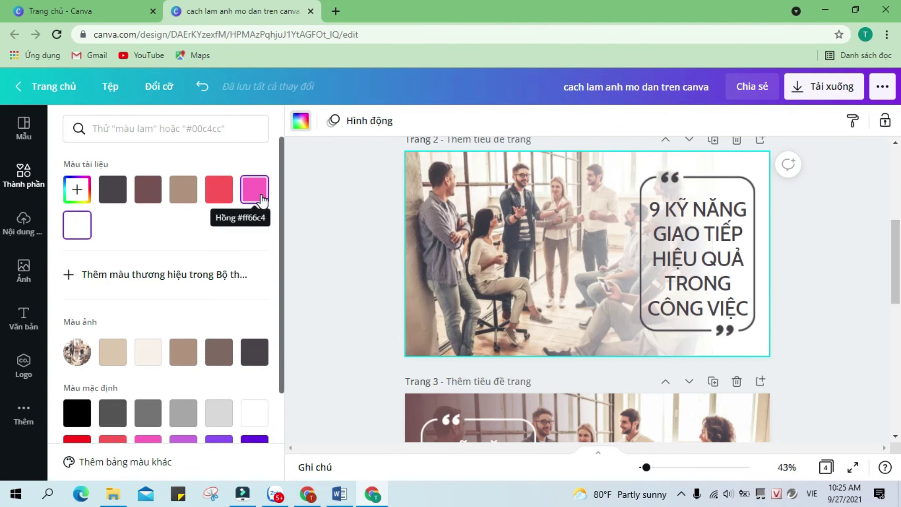
scroll(237, 256, "down", 2)
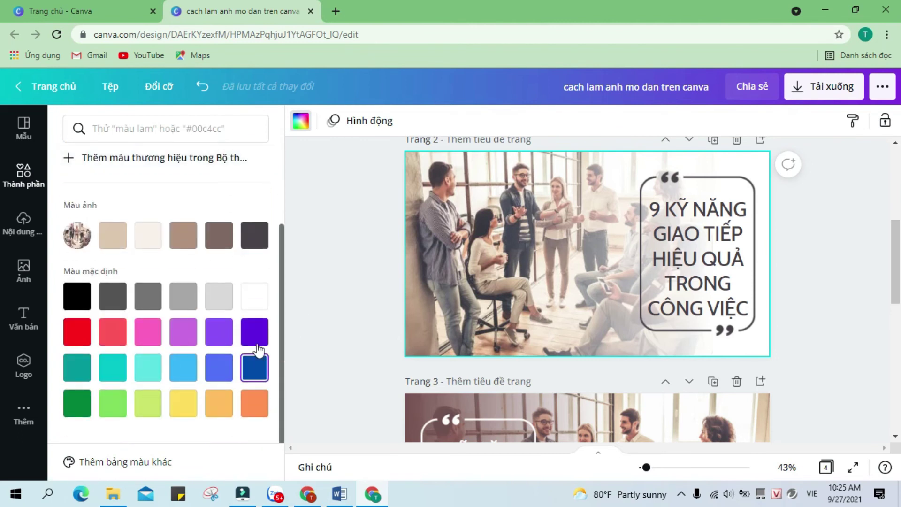
left_click(248, 372)
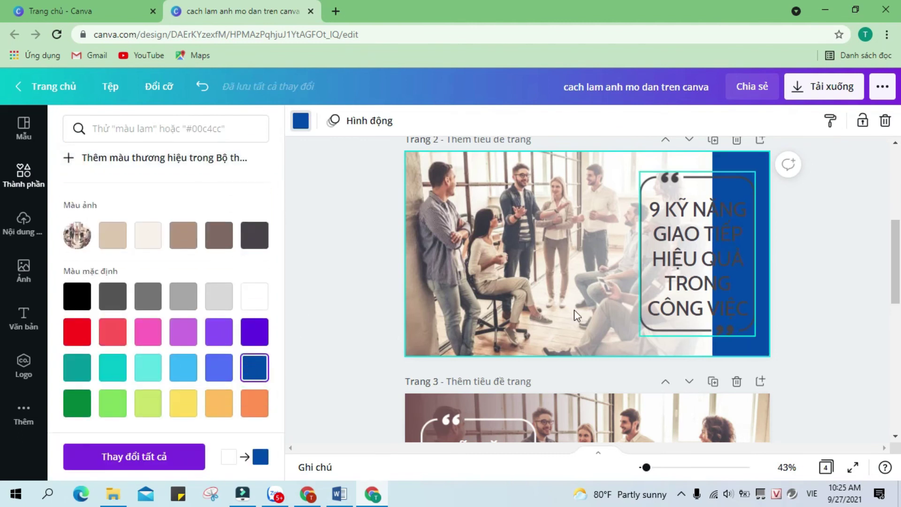
Set the page 2 photo's fade colour to dark blue, undoing the second-colour change.
left_click(579, 207)
left_click(297, 127)
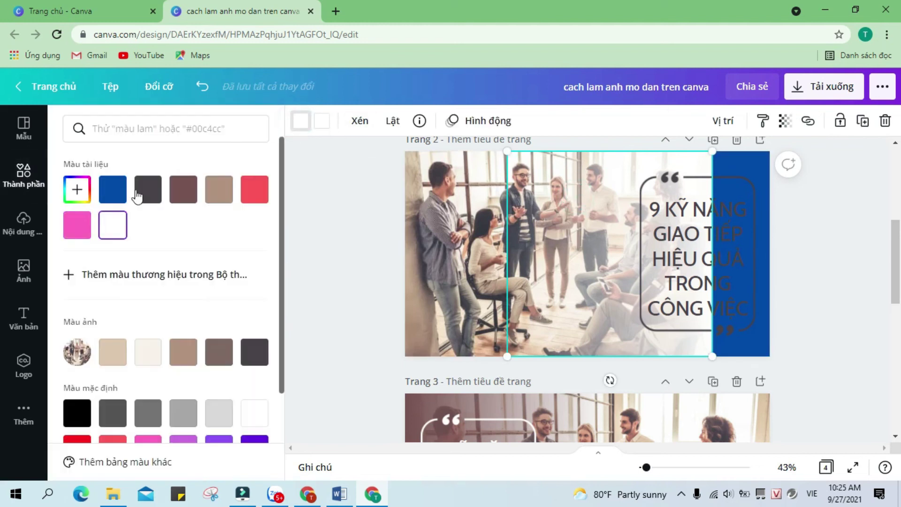
left_click(112, 189)
left_click(319, 125)
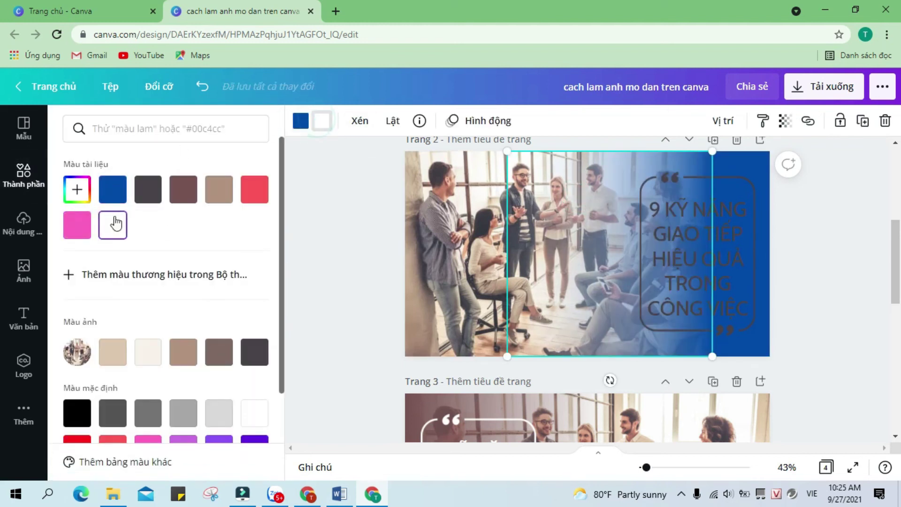
left_click(113, 193)
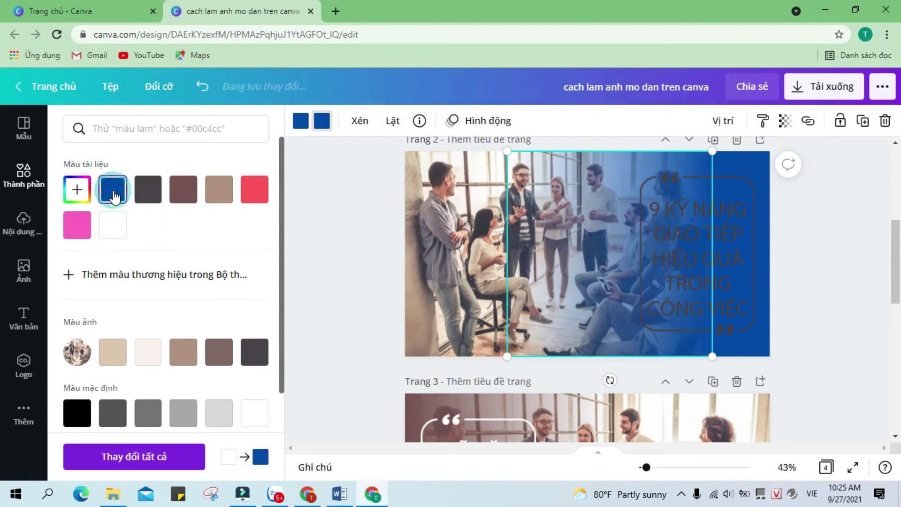
left_click(204, 91)
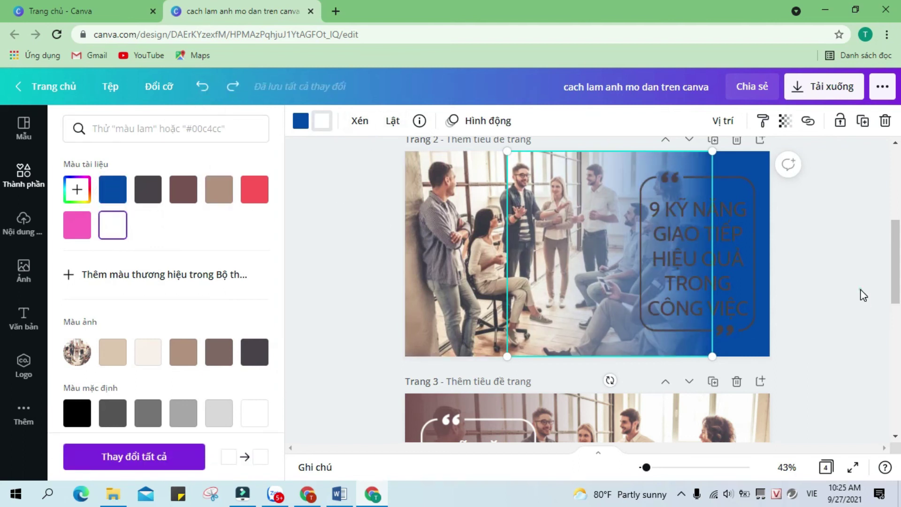
left_click(860, 289)
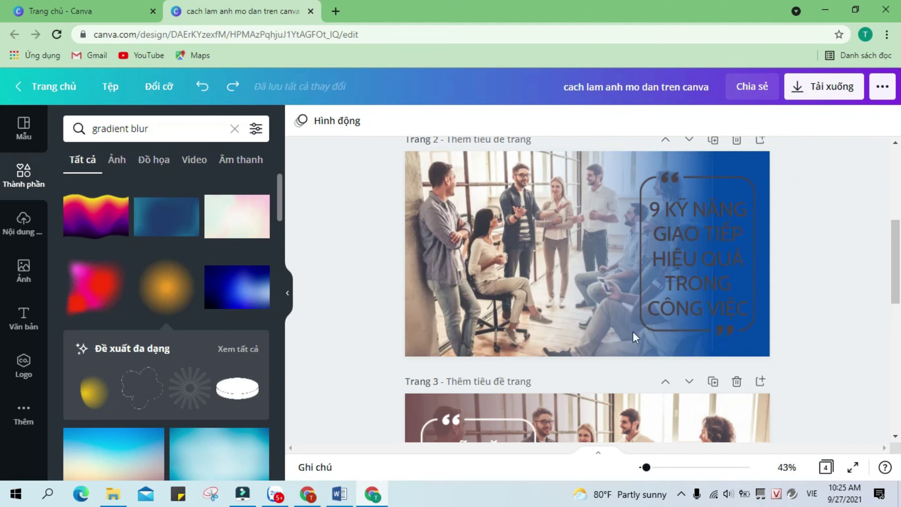
Undo the dark blue fade and try a light blue page 2 background.
left_click(200, 89)
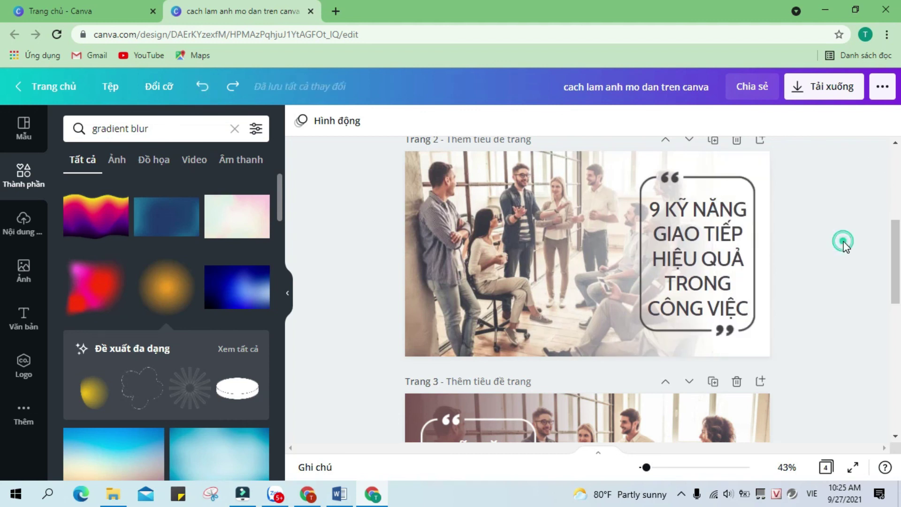
left_click(762, 347)
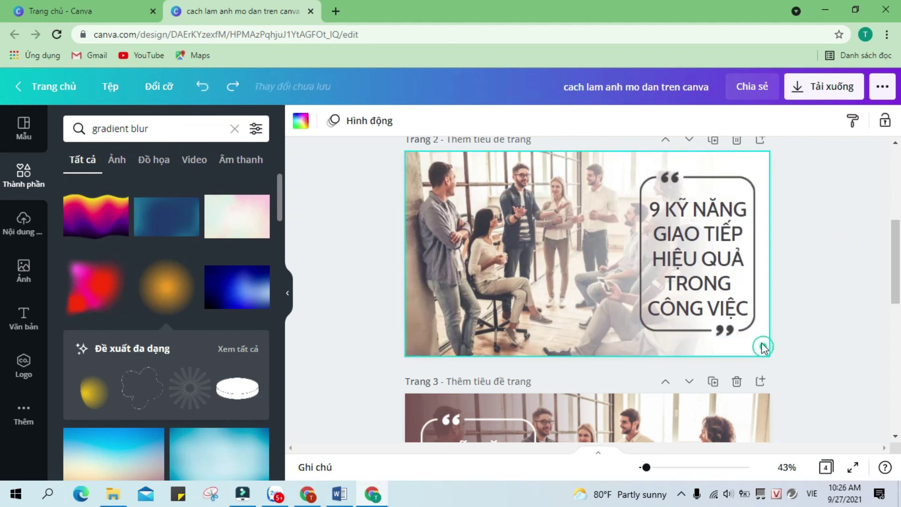
left_click(300, 121)
scroll(237, 316, "down", 3)
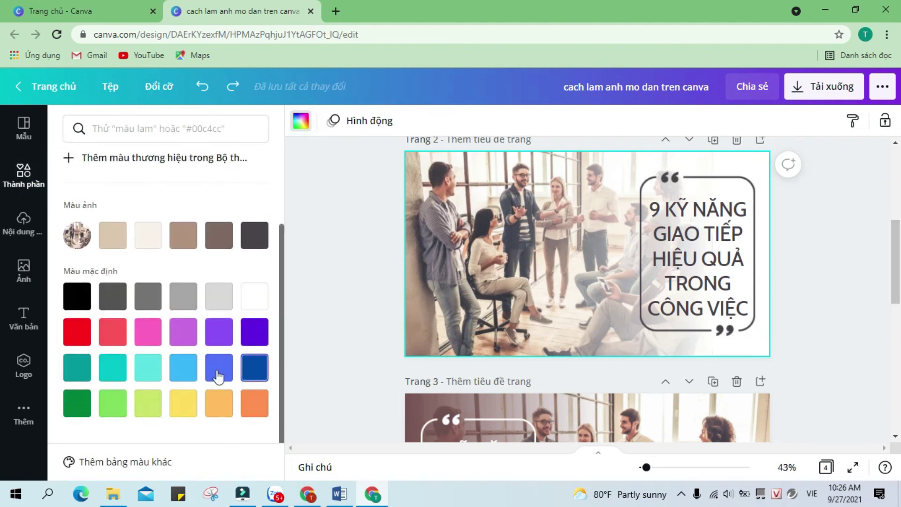
left_click(175, 373)
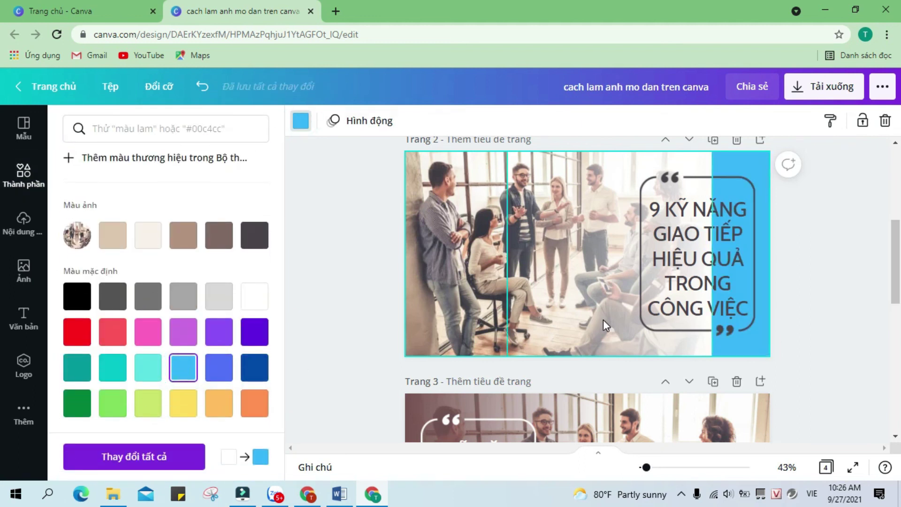
Try a light blue tint on the photo's fade, then undo it.
left_click(603, 322)
left_click(304, 121)
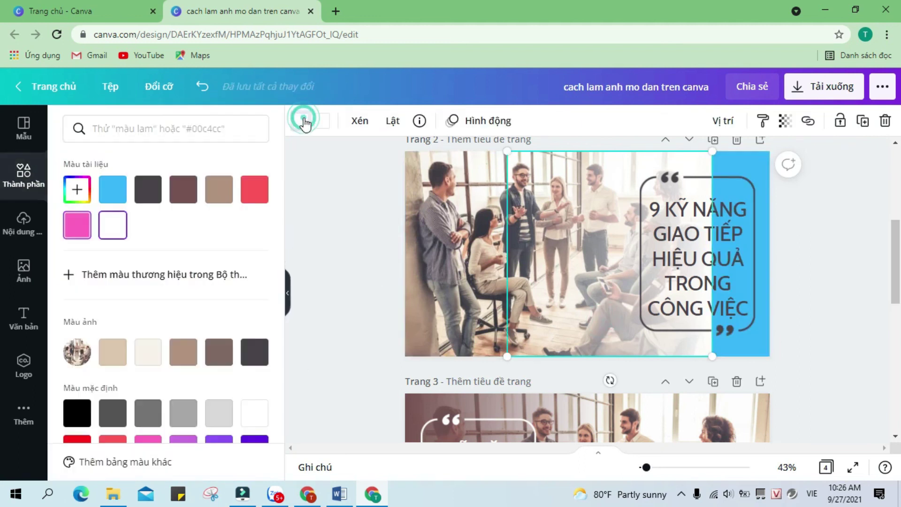
left_click(117, 200)
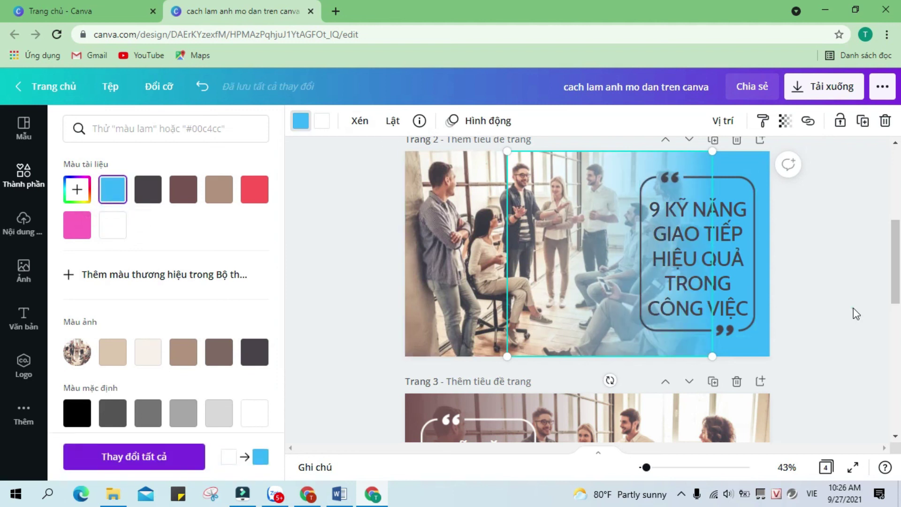
left_click(855, 313)
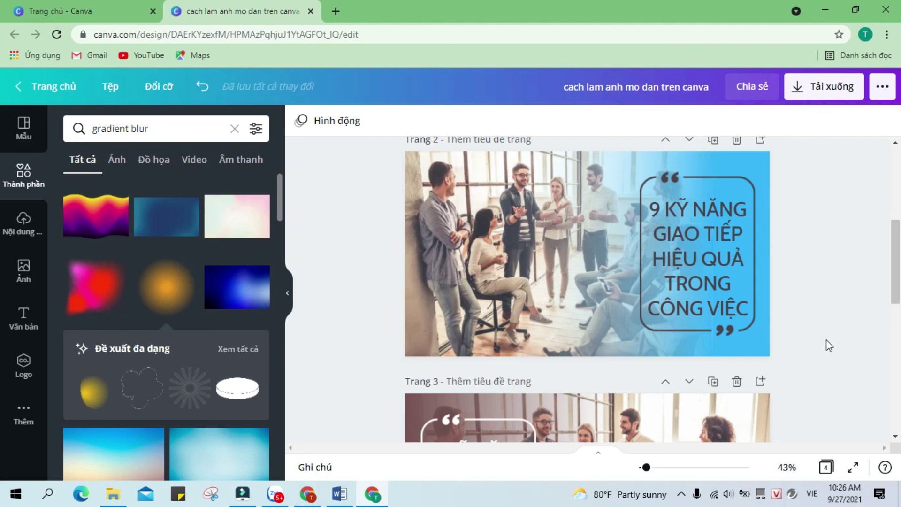
left_click(205, 89)
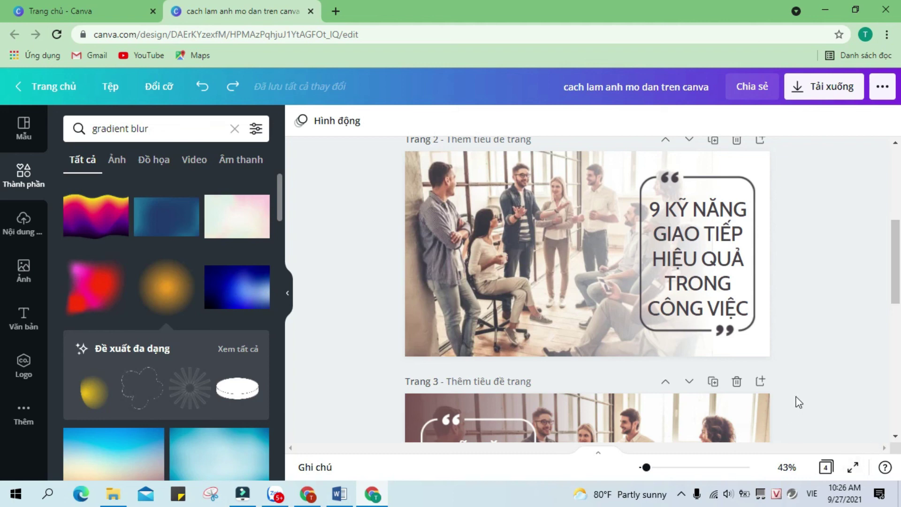
Present the design full screen and advance through the next two slides.
left_click(854, 470)
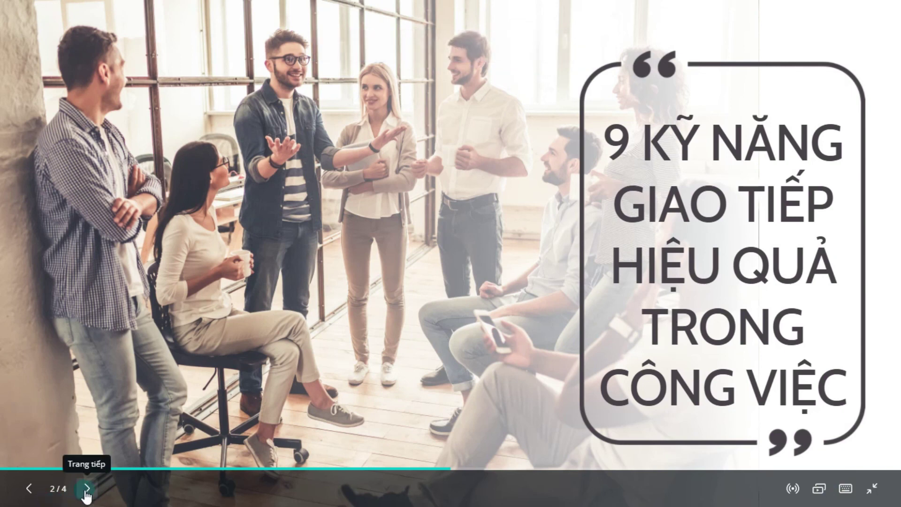
left_click(86, 490)
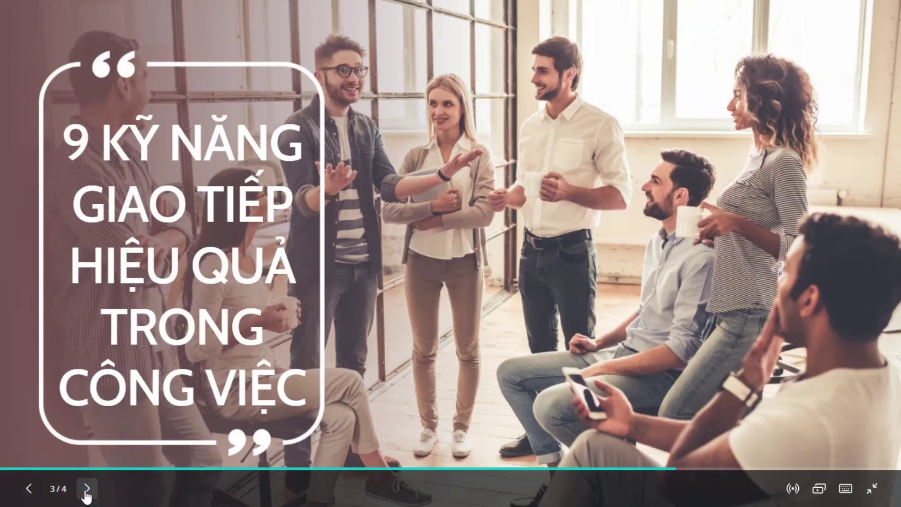
left_click(86, 489)
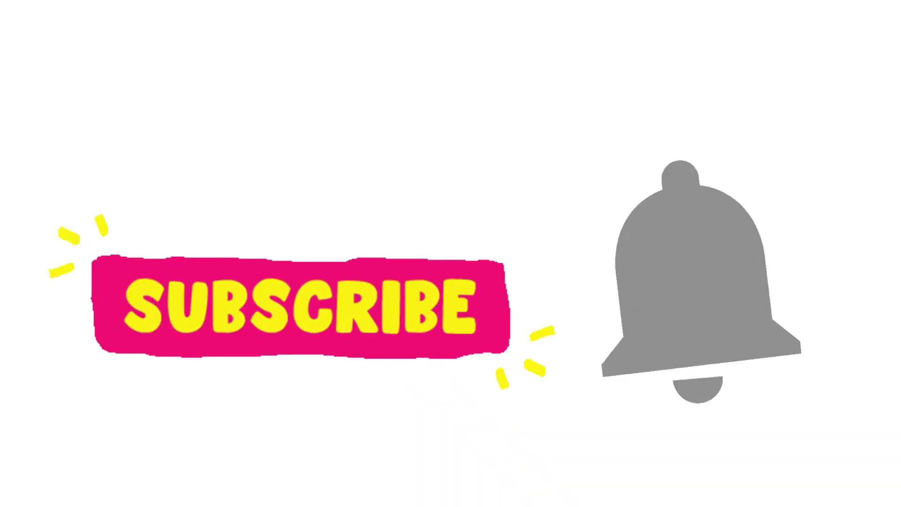